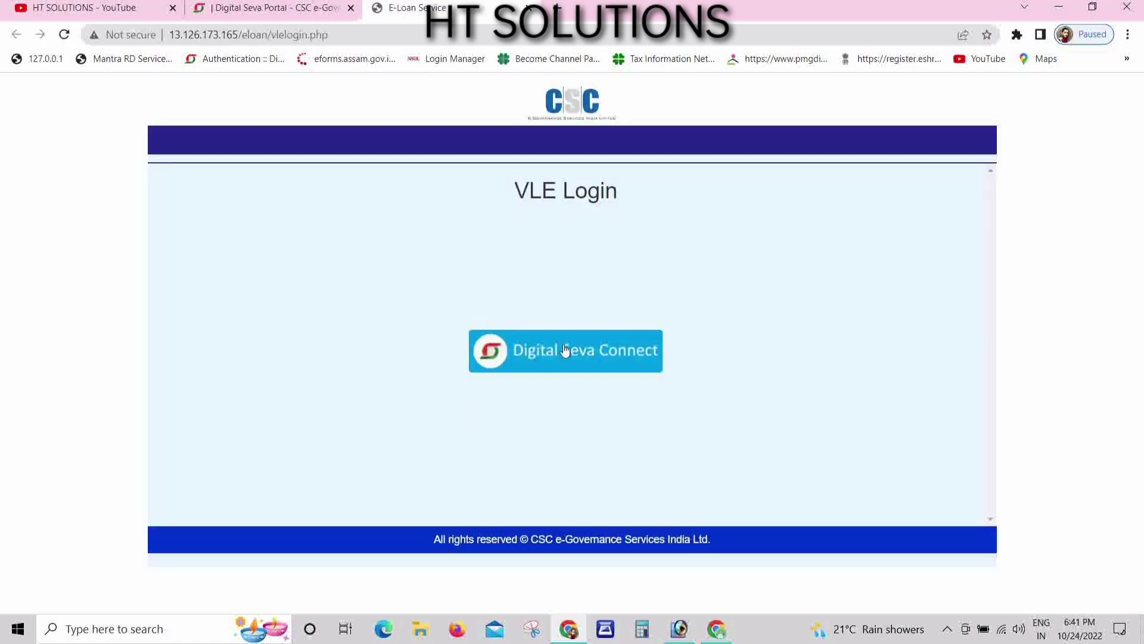
- Log in via Digital Seva Connect and browse the loan product categories, Auto Loan to Two Wheeler Loan
left_click(566, 350)
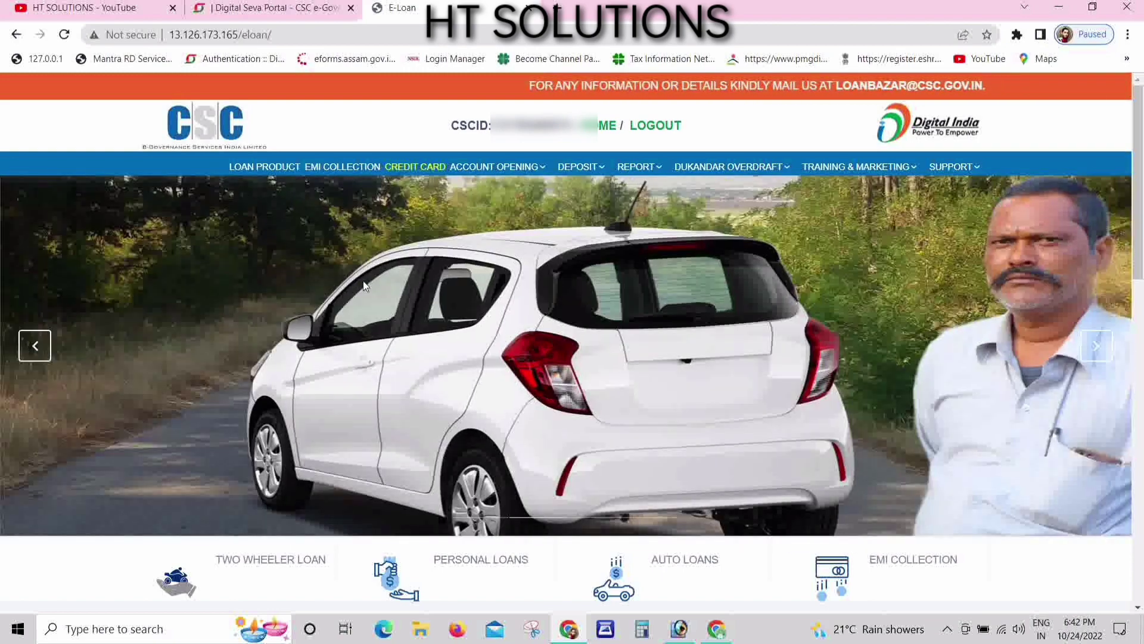
left_click(260, 168)
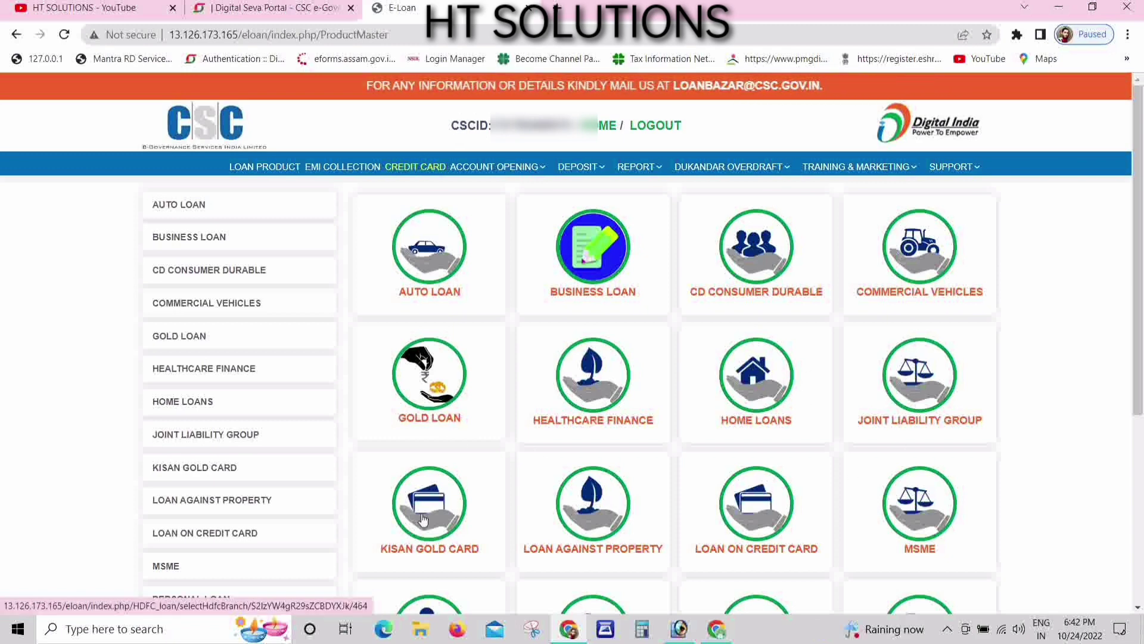
scroll(415, 540, "down", 2)
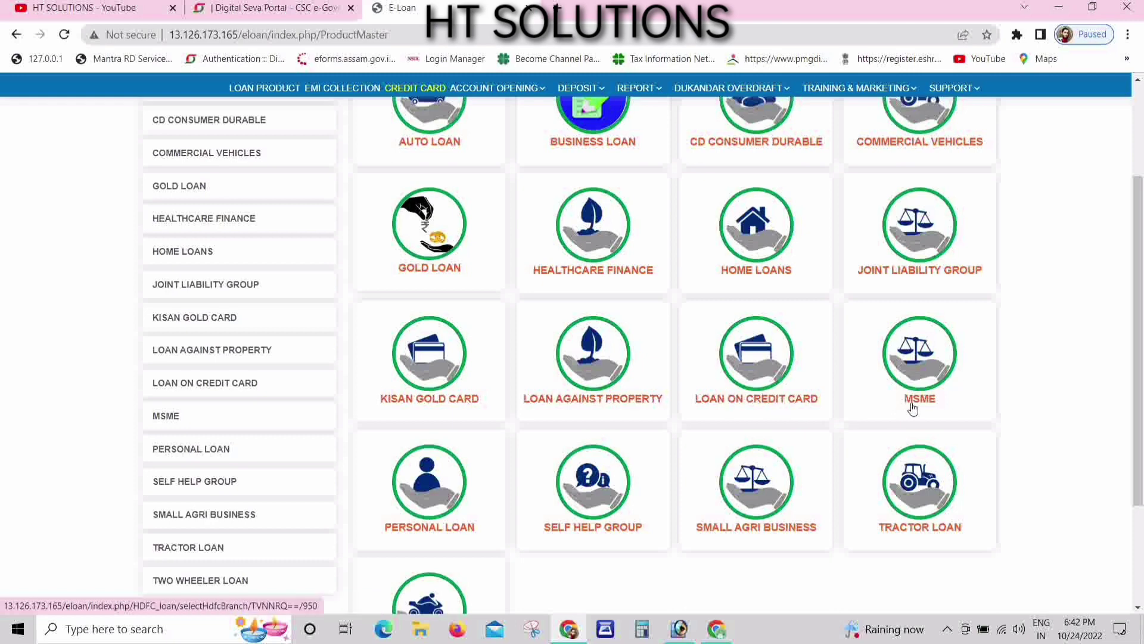
scroll(406, 514, "down", 1)
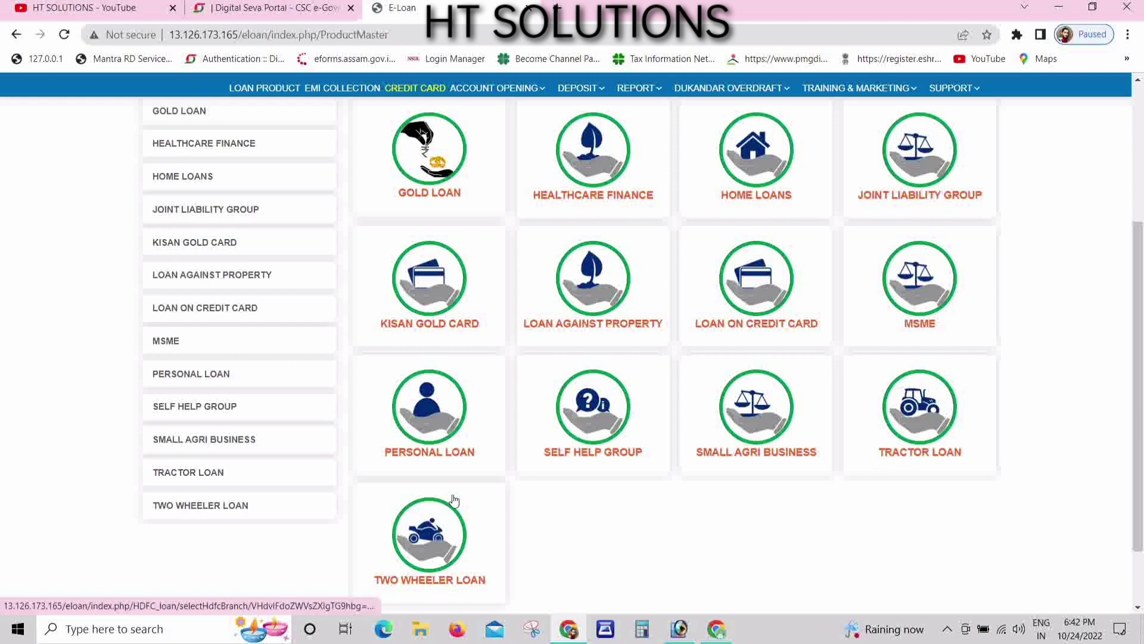
scroll(191, 421, "up", 1)
scroll(471, 412, "up", 1)
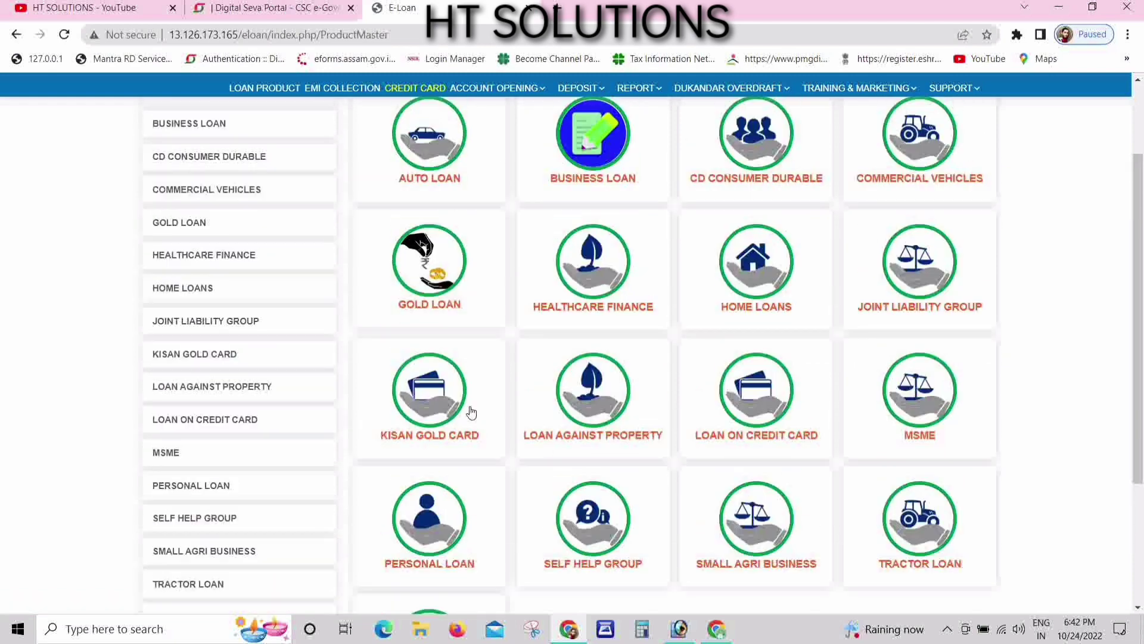
scroll(471, 411, "up", 2)
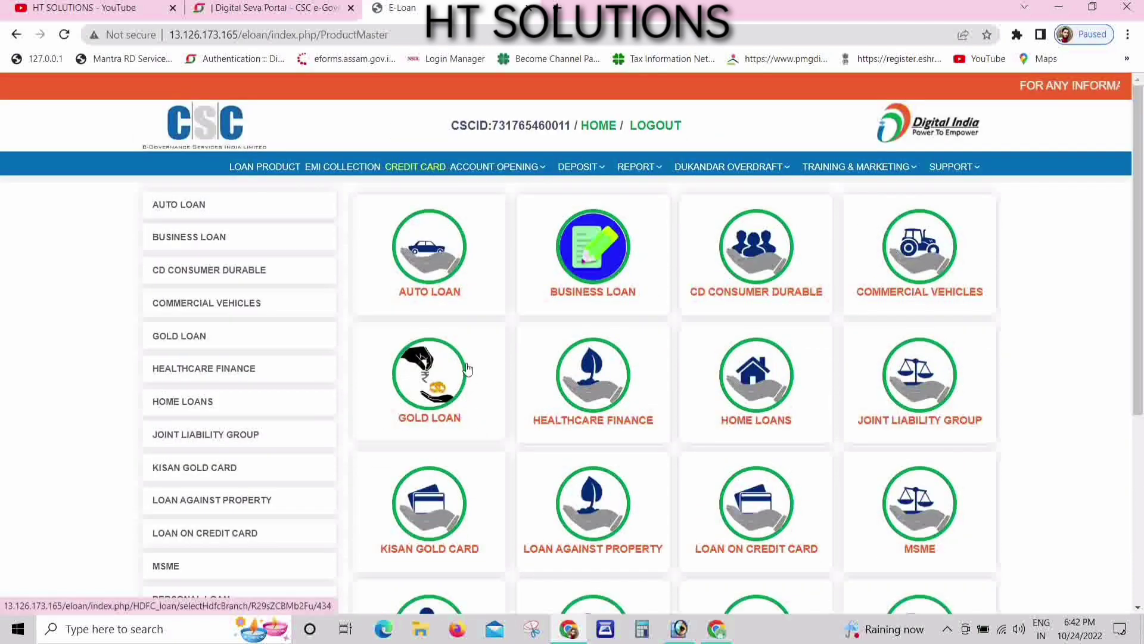
- Review the EMI collection lenders Mahindra Rural Housing Finance, TVS Credit Services and HDFC EMI Collection
left_click(350, 170)
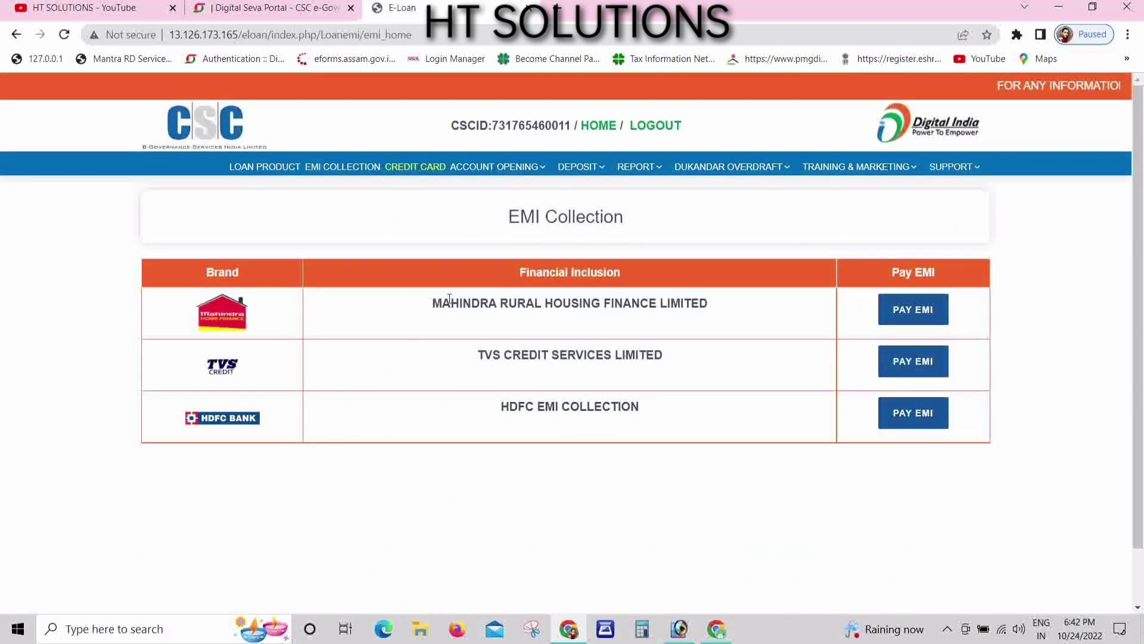
left_click_drag(427, 309, 723, 309)
left_click(908, 313)
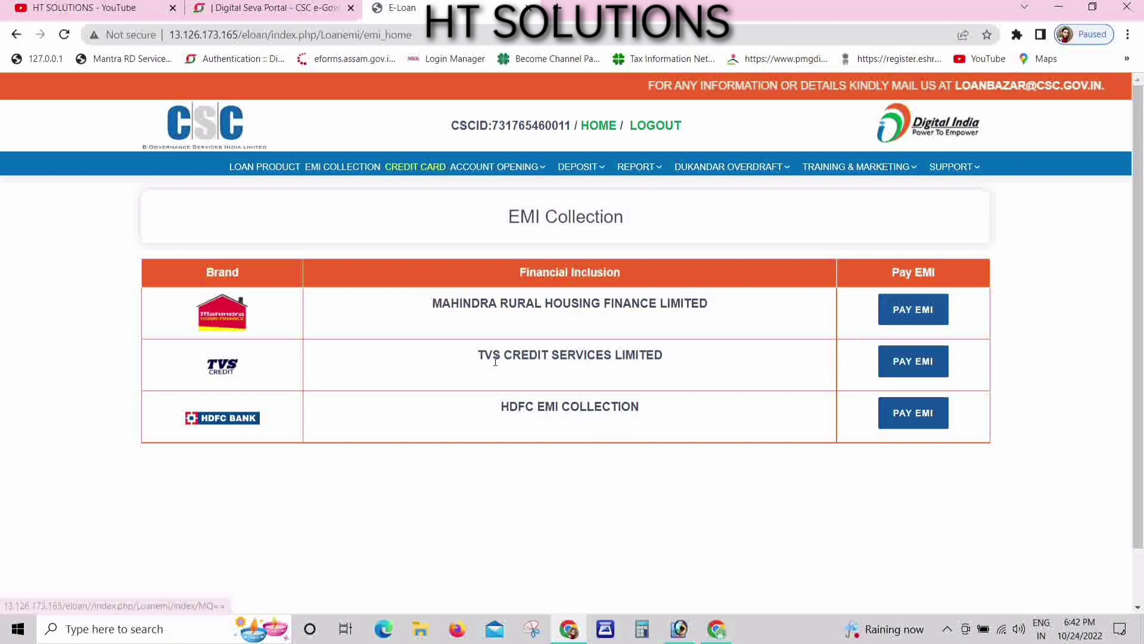
left_click_drag(477, 355, 687, 352)
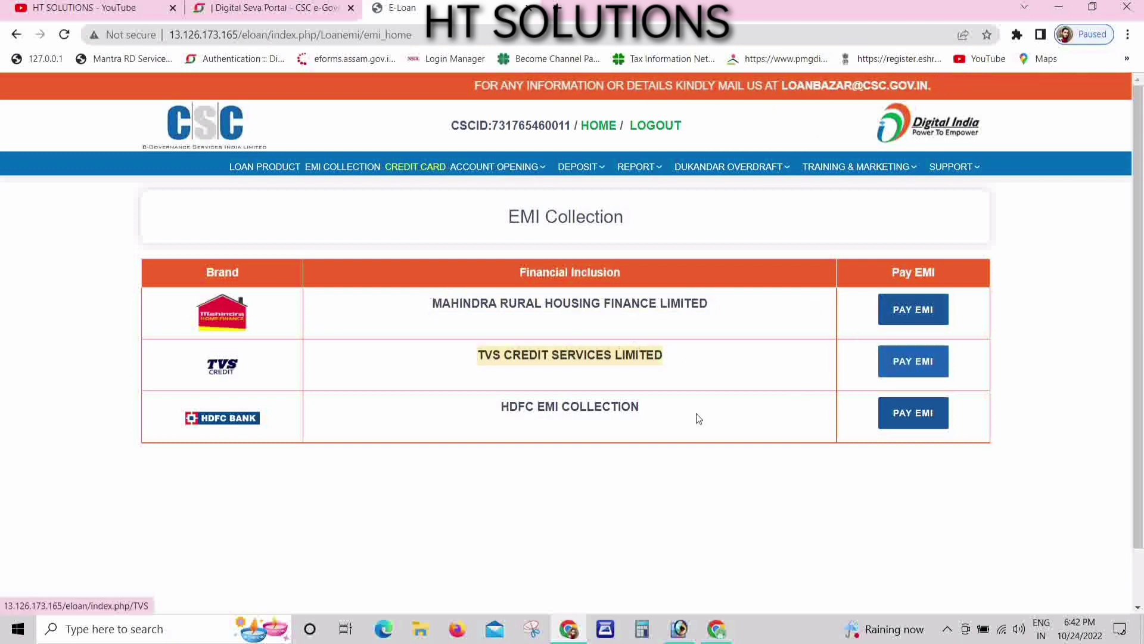
left_click_drag(500, 407, 654, 406)
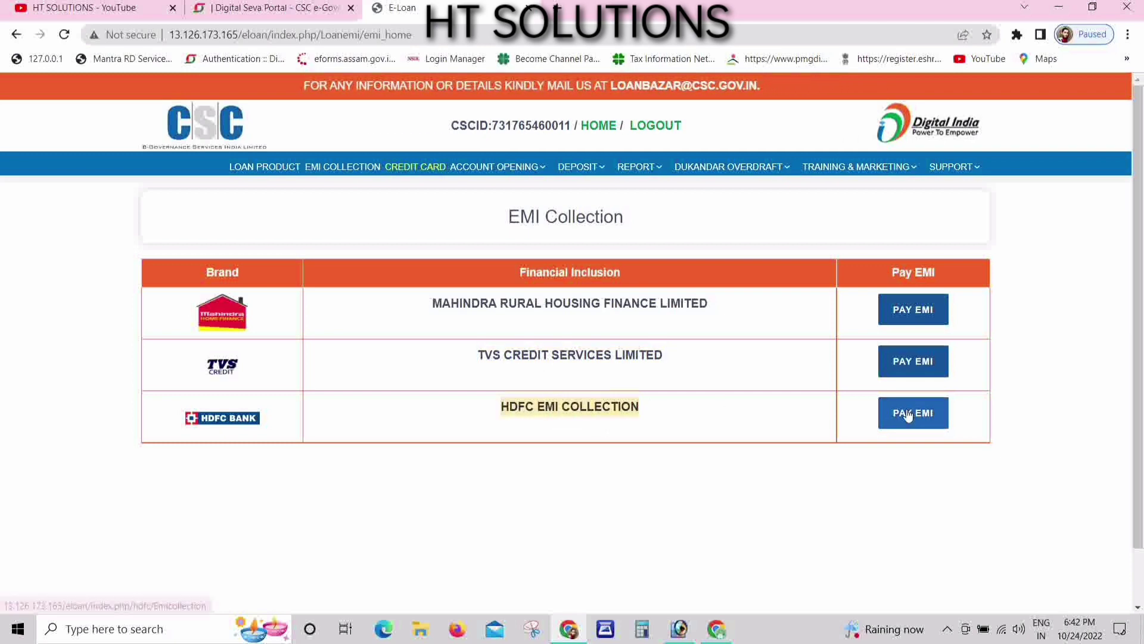
left_click(618, 485)
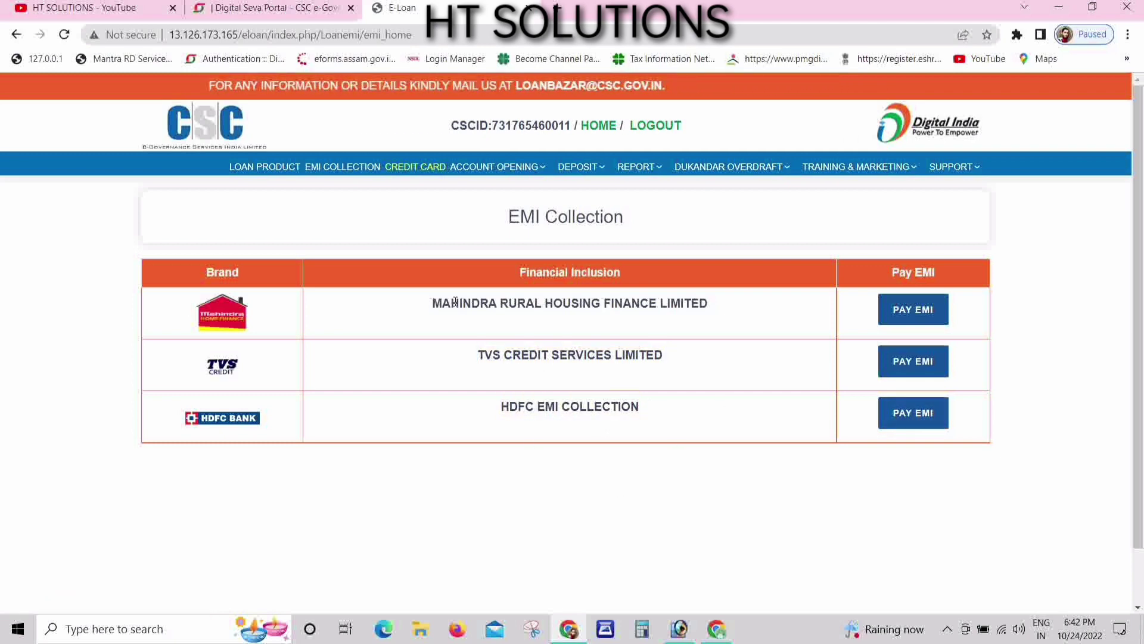
- Check the credit card page, then choose Account Opening > Axis > VKYC
left_click(416, 168)
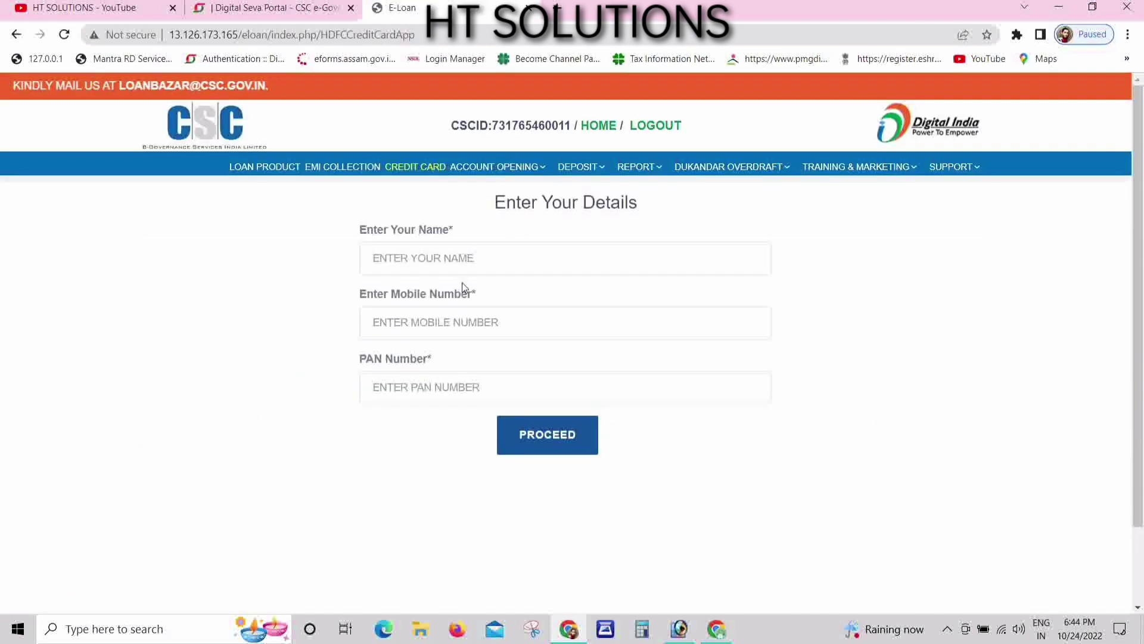
mouse_move(494, 171)
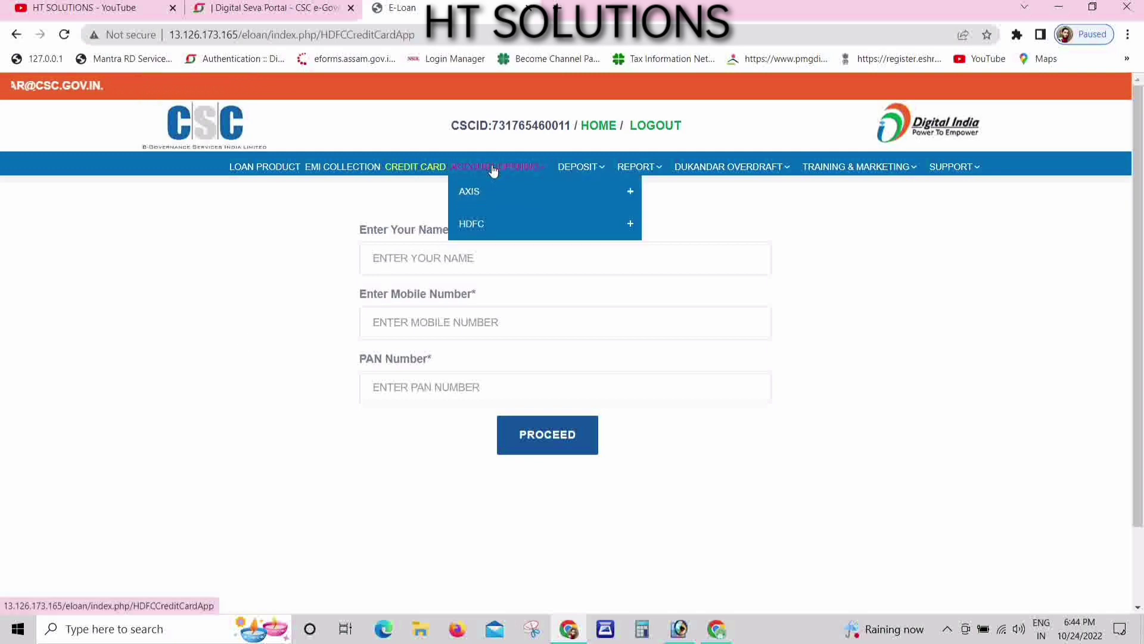
left_click(489, 201)
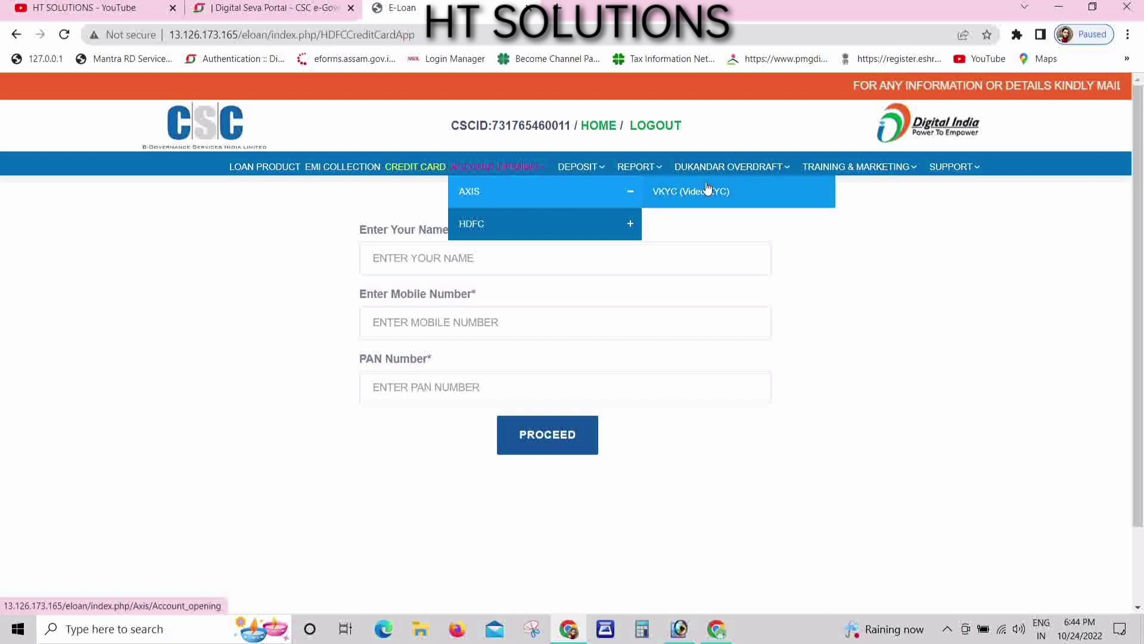
left_click(560, 236)
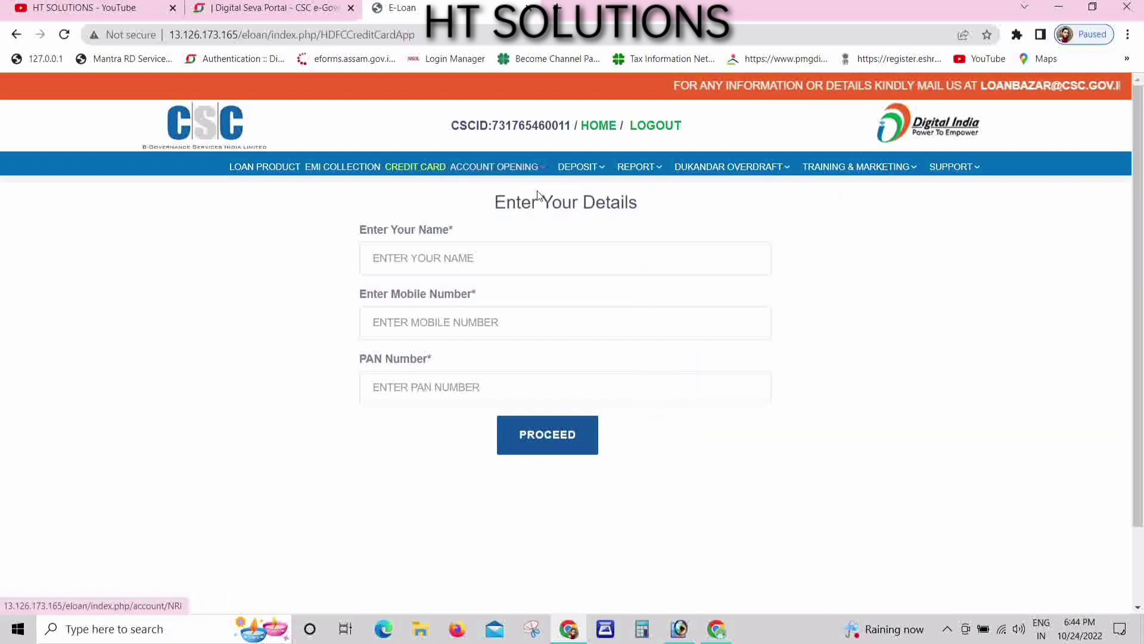
left_click(596, 197)
left_click(693, 191)
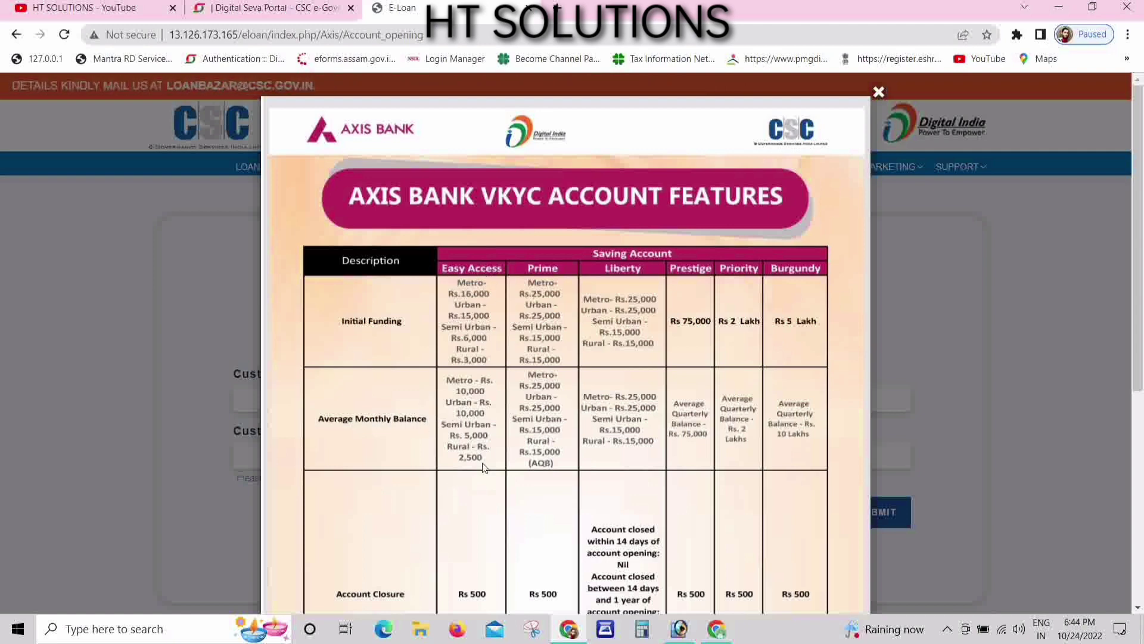
- Scroll through the Axis Bank VKYC features popup to see its four application steps
scroll(417, 500, "down", 2)
scroll(361, 506, "down", 1)
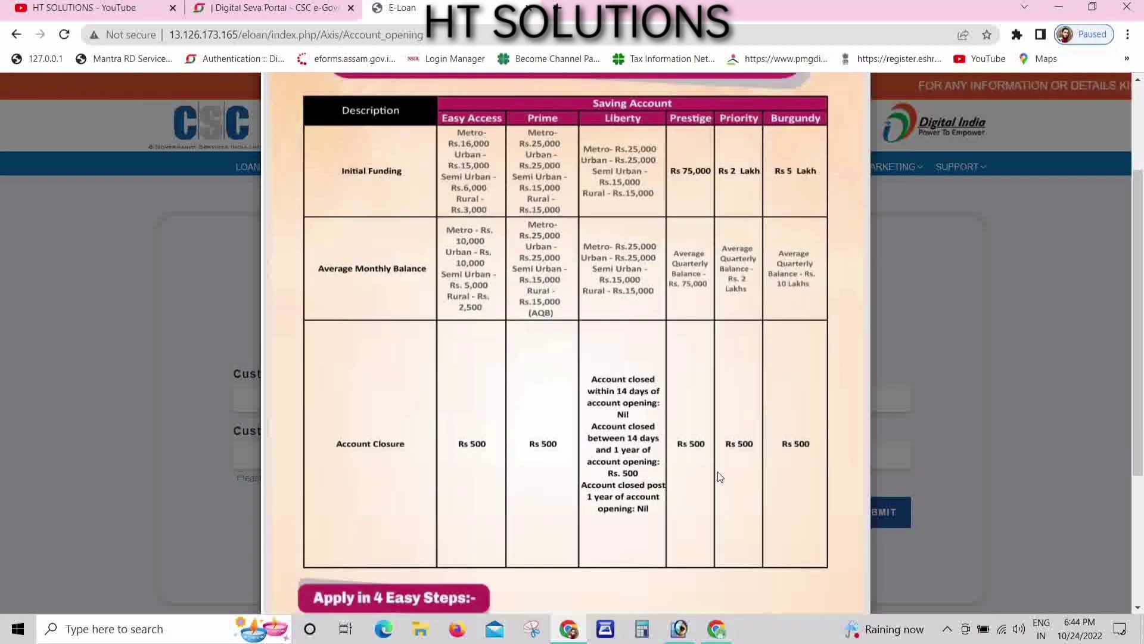
scroll(453, 539, "down", 1)
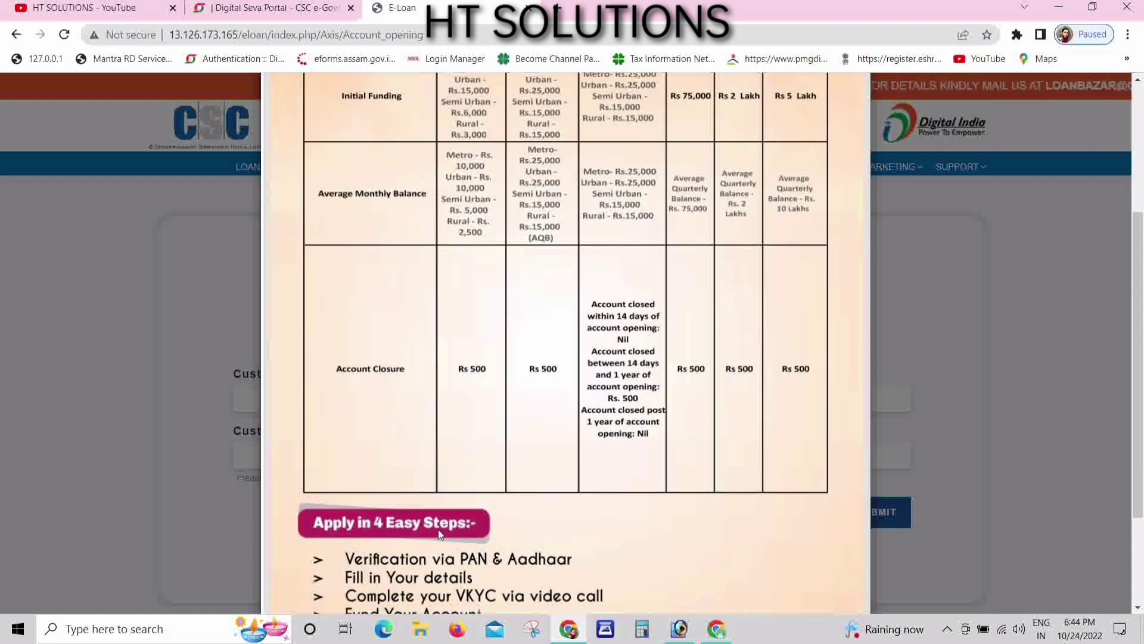
scroll(437, 538, "down", 2)
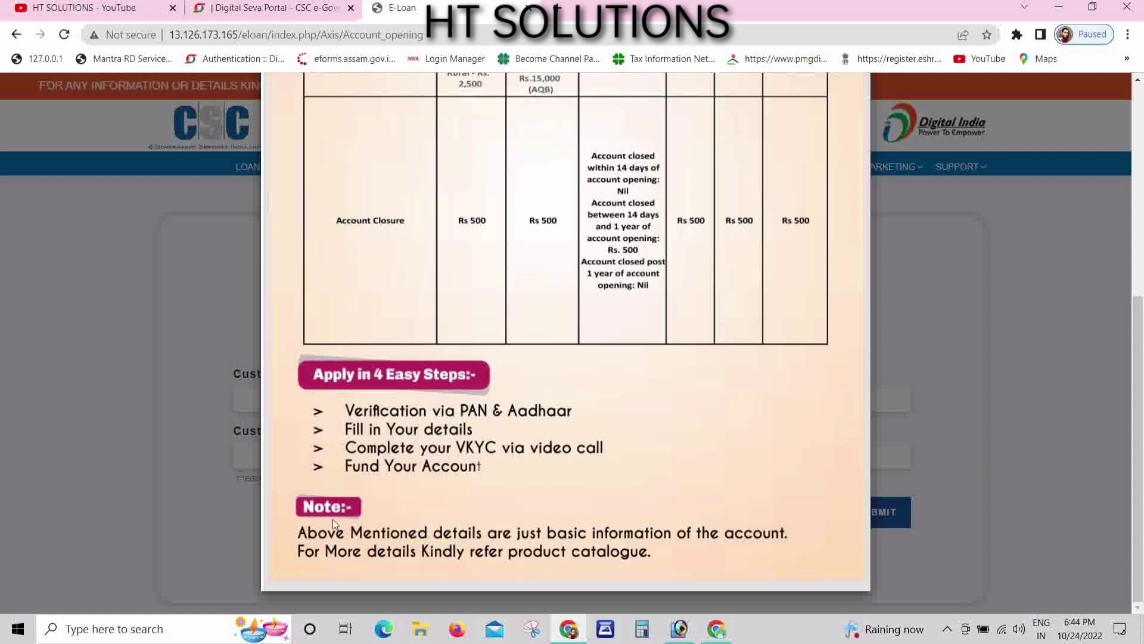
scroll(583, 396, "up", 5)
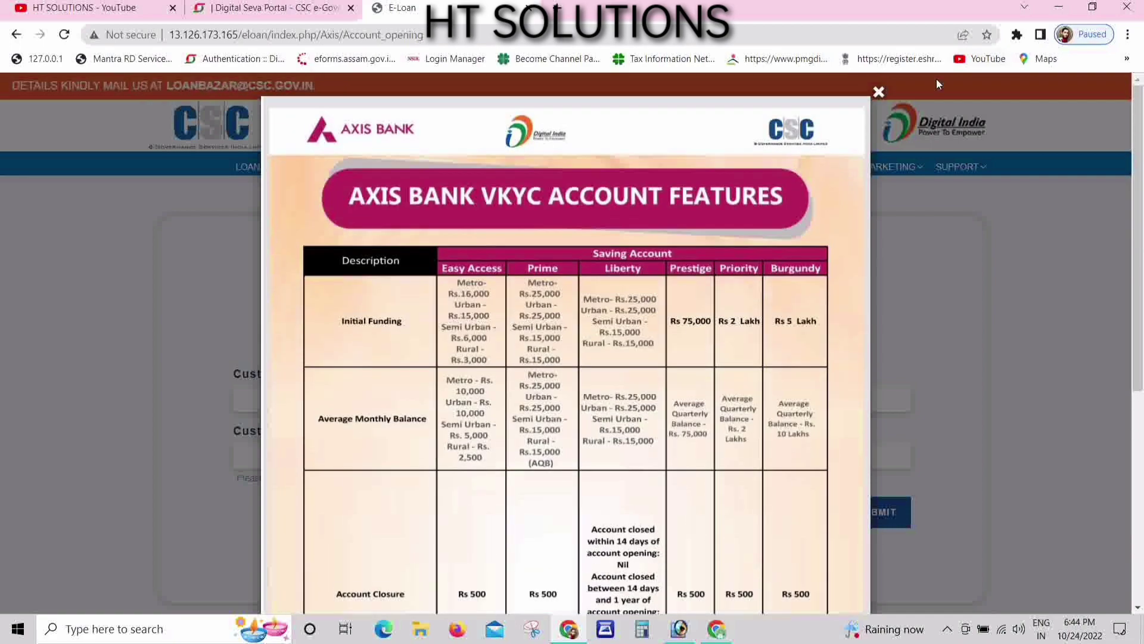
- Close the features notice and enter the customer's name, PAN and corrected mobile number
left_click(879, 92)
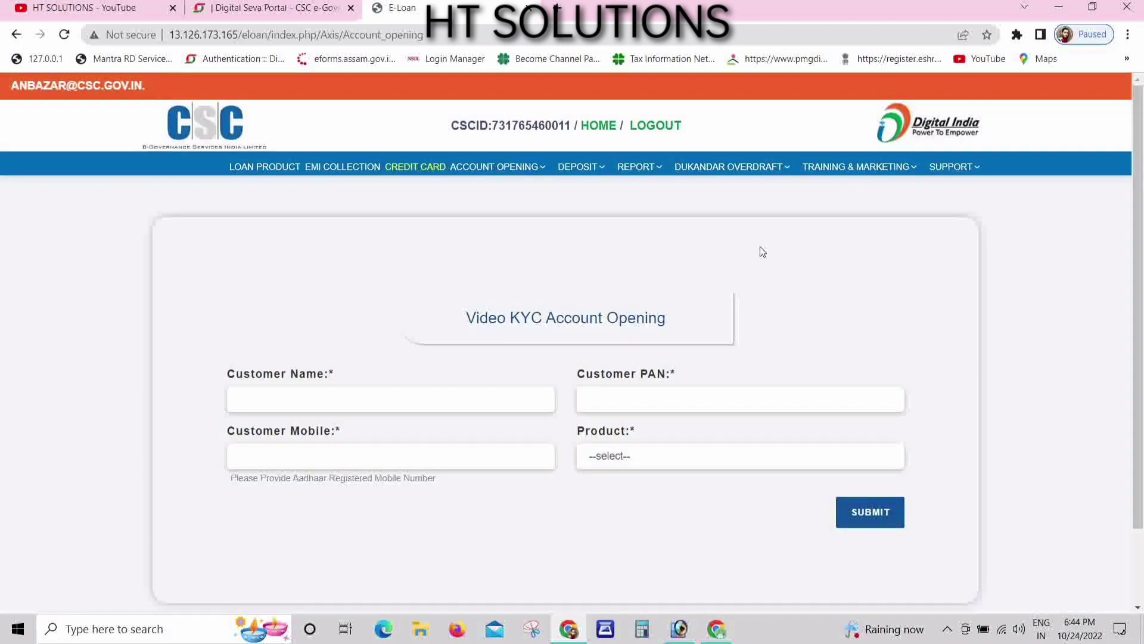
left_click(274, 395)
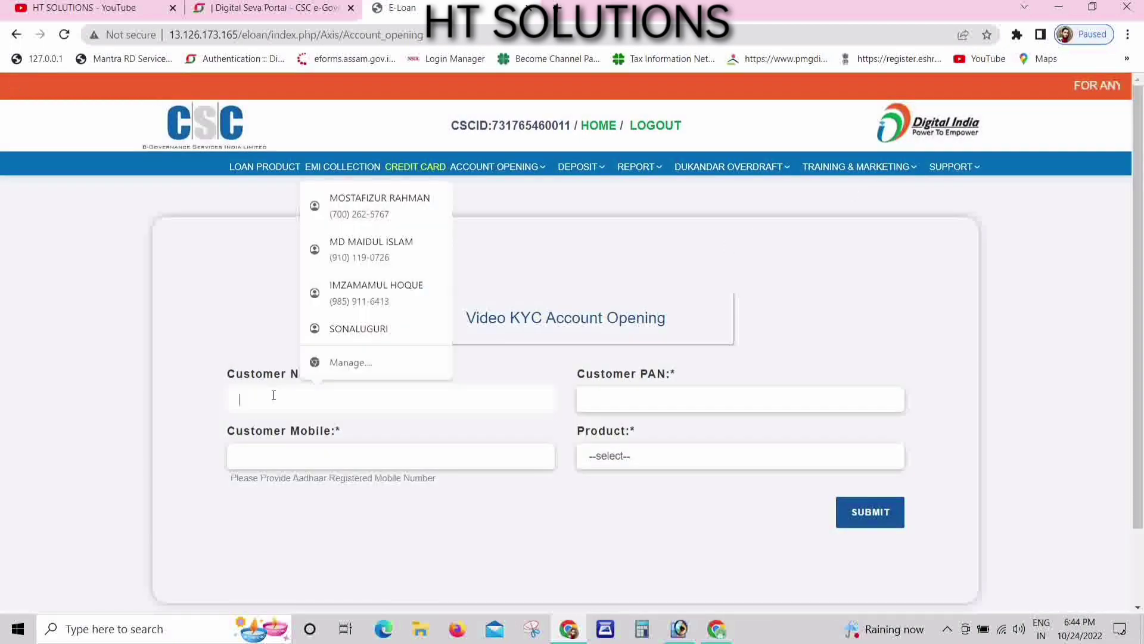
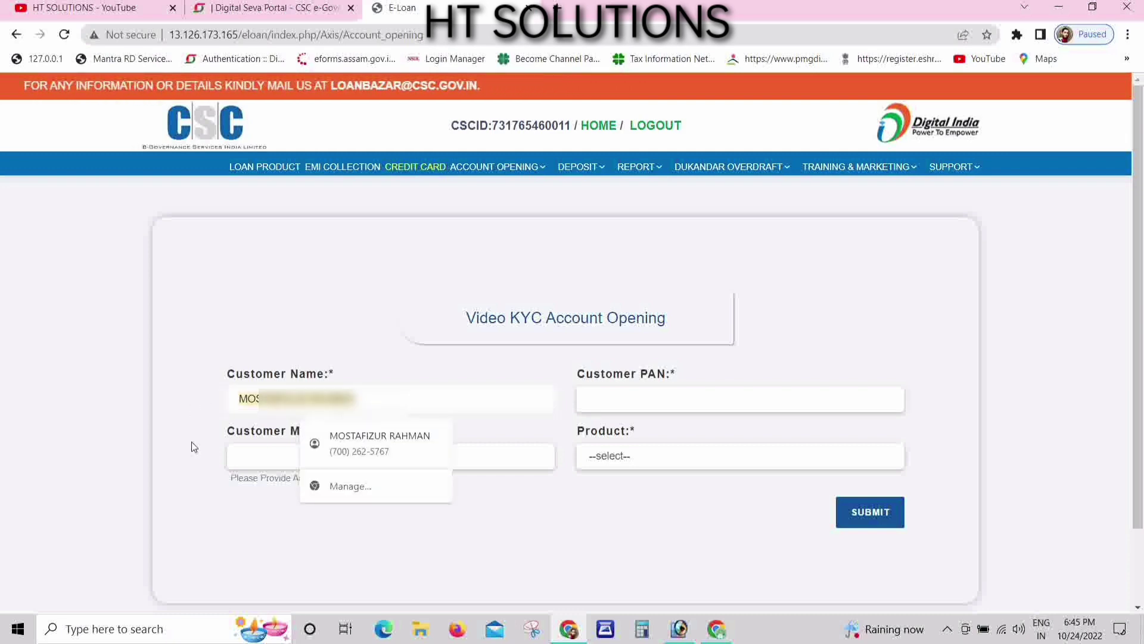
left_click(659, 398)
type("AQ")
key("Tab")
type("9")
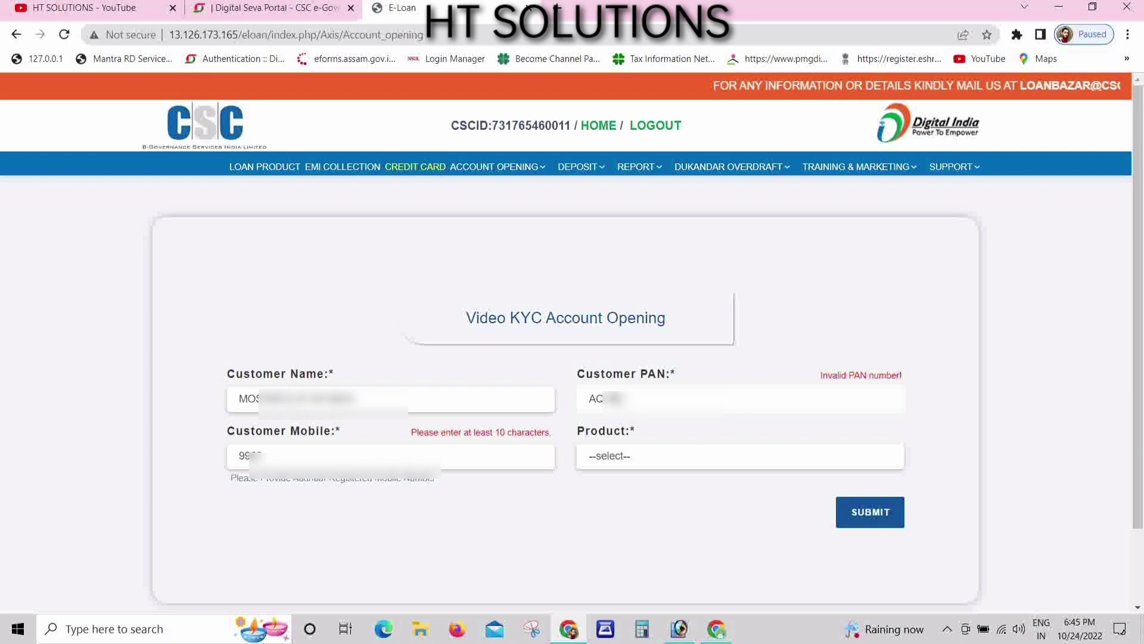
type("123A")
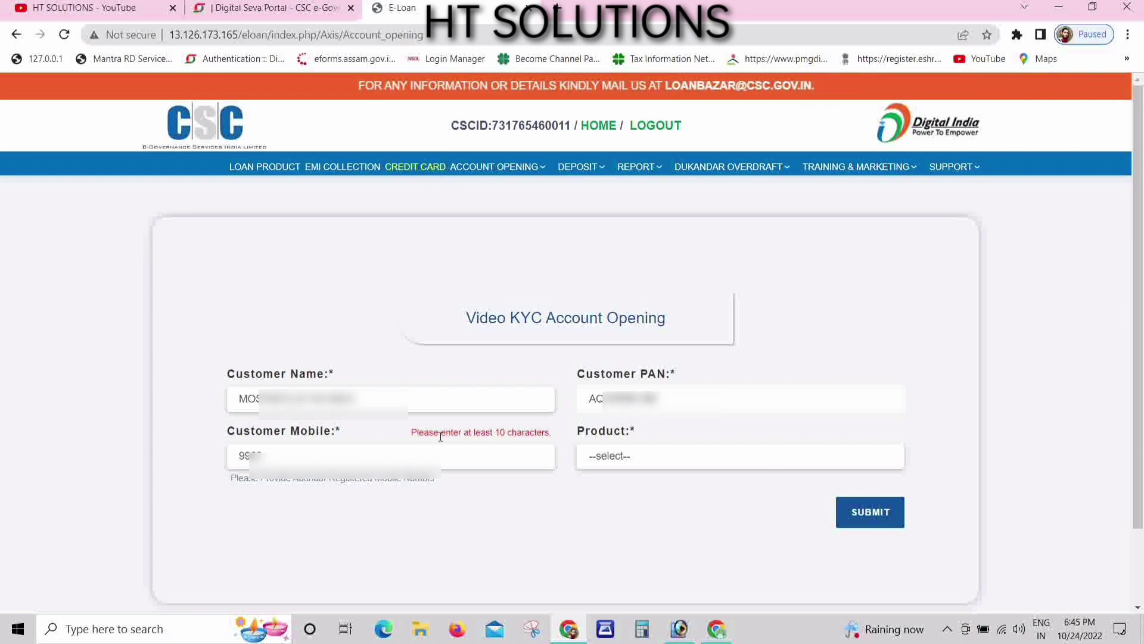
key("BackSpace")
key("BackSpace")
key("BackSpace")
key("BackSpace")
key("BackSpace")
key("BackSpace")
key("BackSpace")
key("BackSpace")
key("BackSpace")
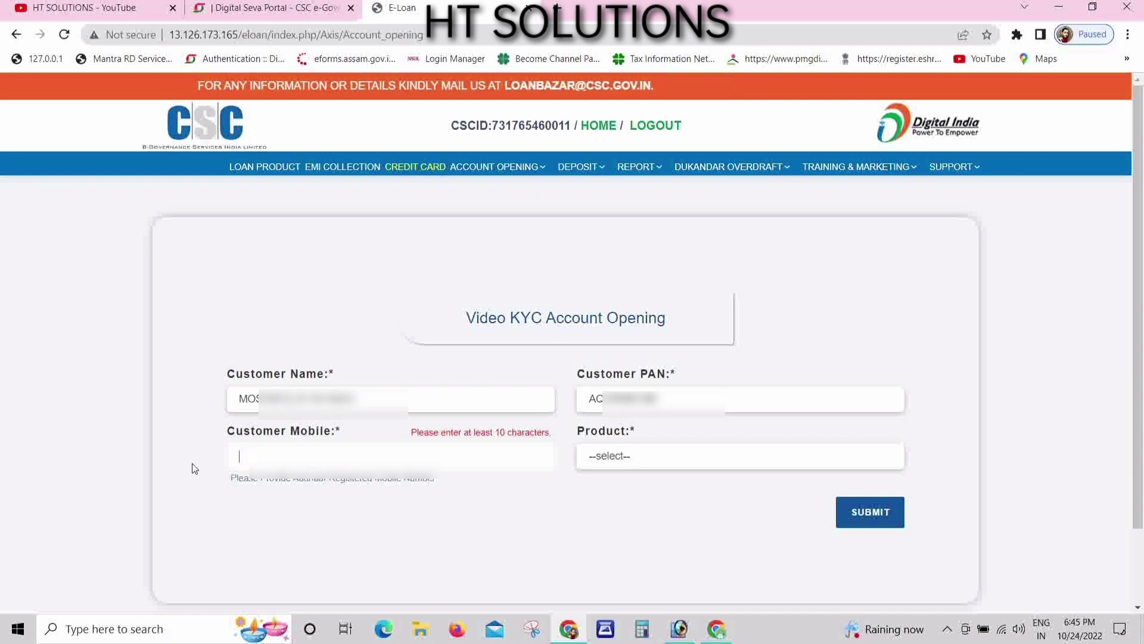
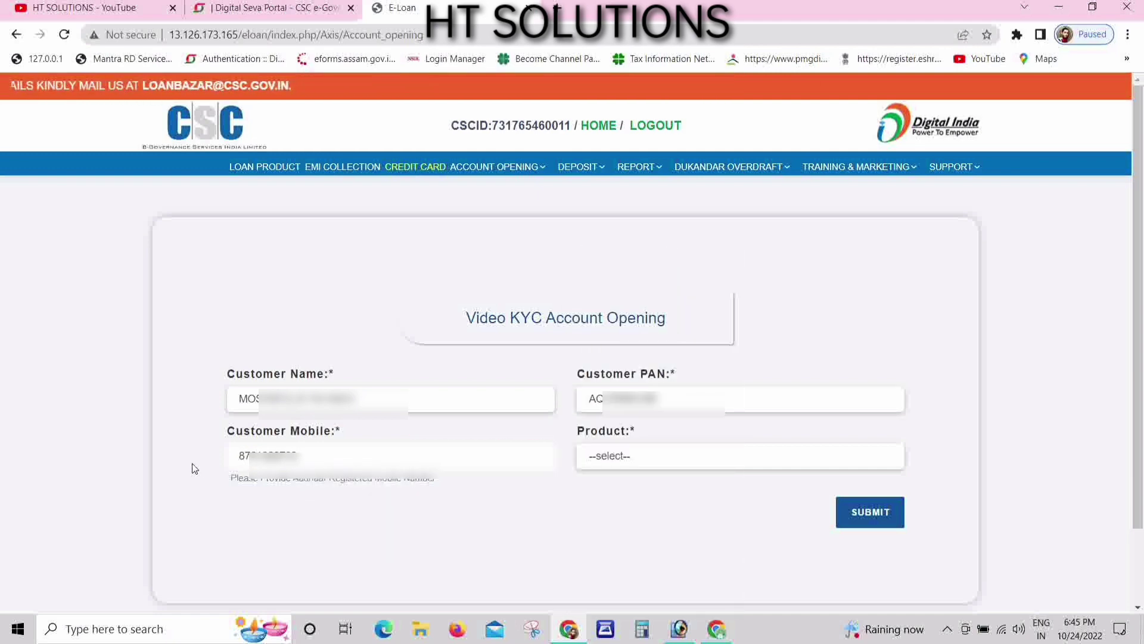
- Select Saving Account as the product and submit the Video KYC form
left_click(605, 458)
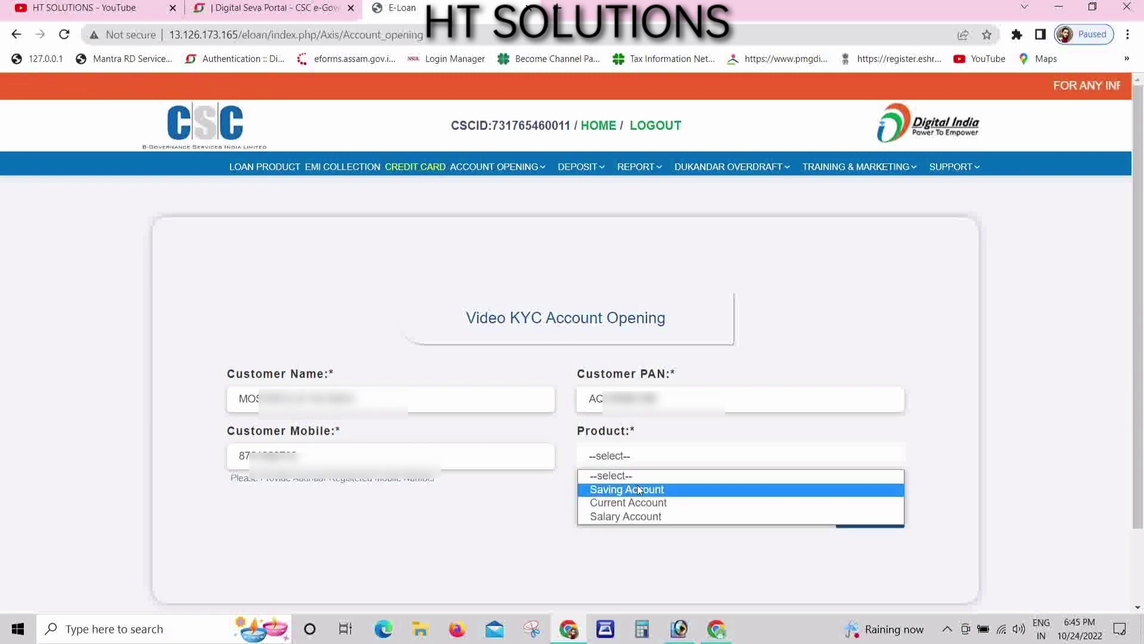
left_click(619, 490)
left_click(626, 458)
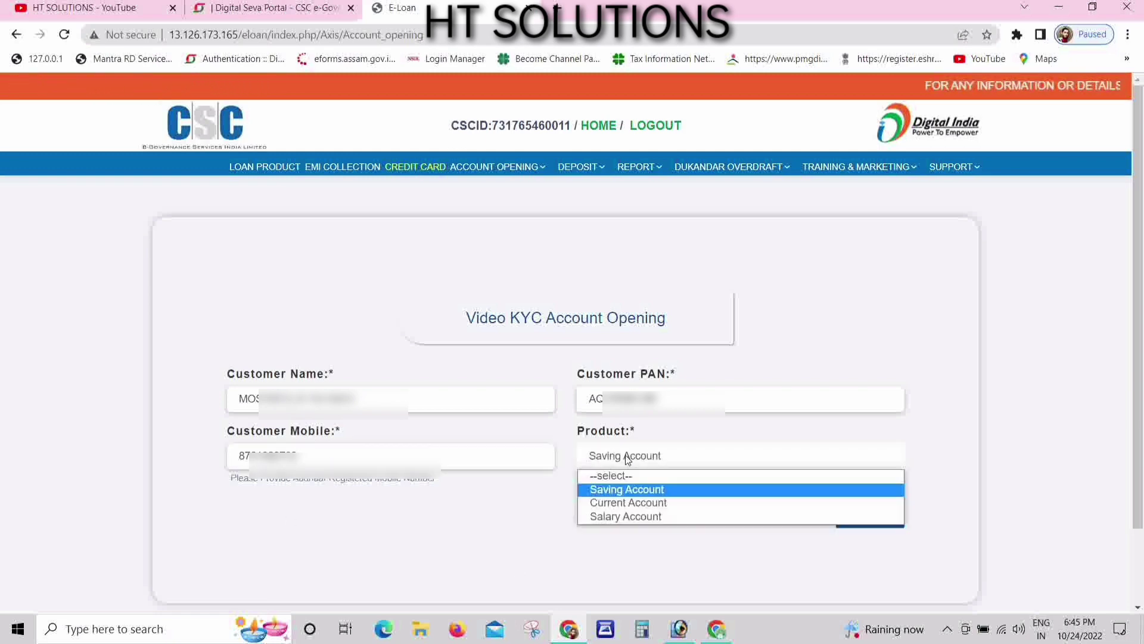
left_click(613, 491)
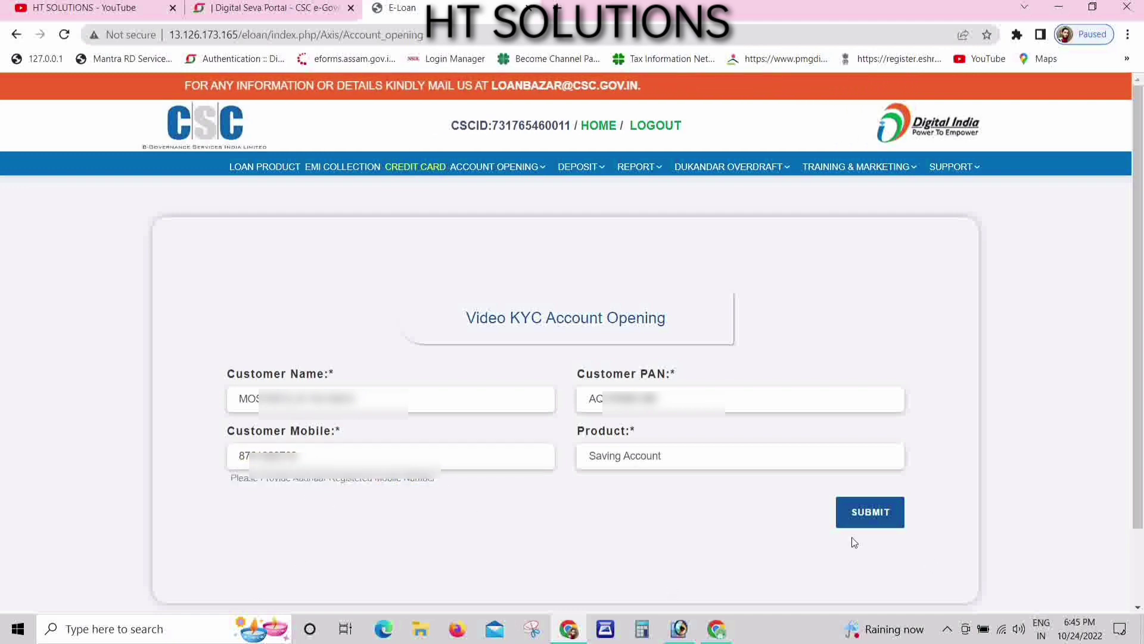
left_click(864, 513)
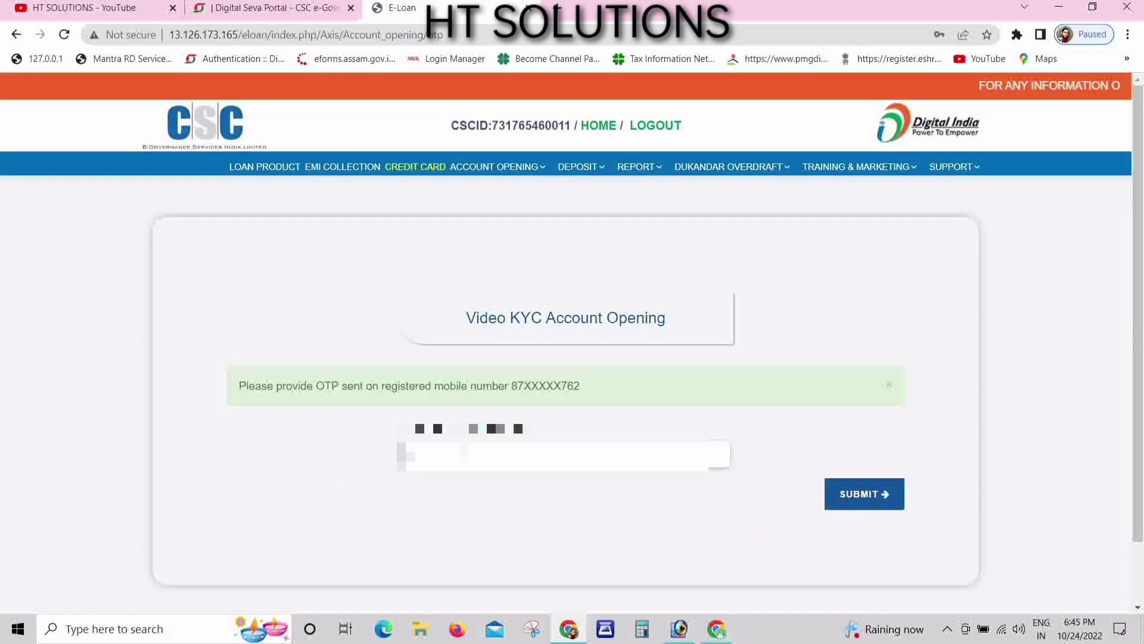
- Enter the OTP received on the customer's registered mobile and submit it
double_click(546, 385)
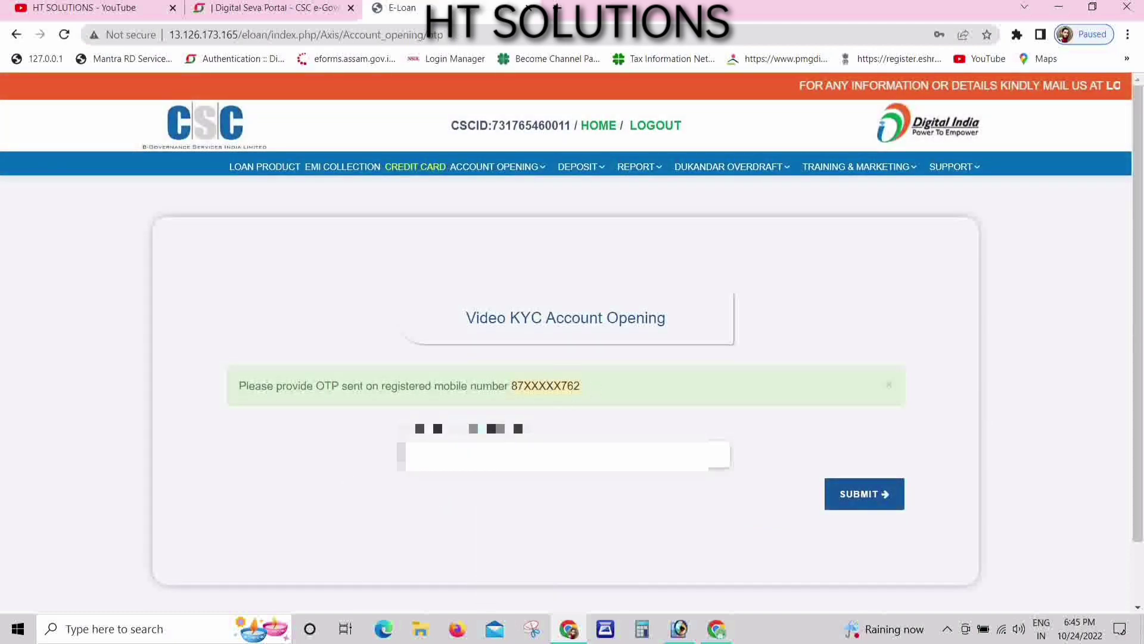
left_click(536, 456)
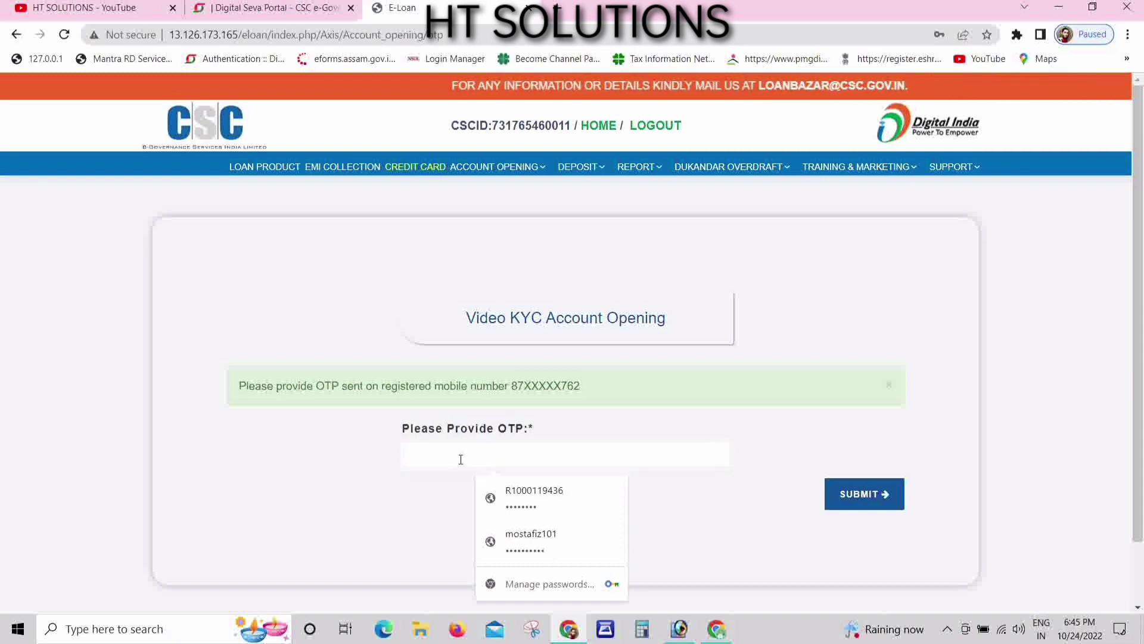
type("••••")
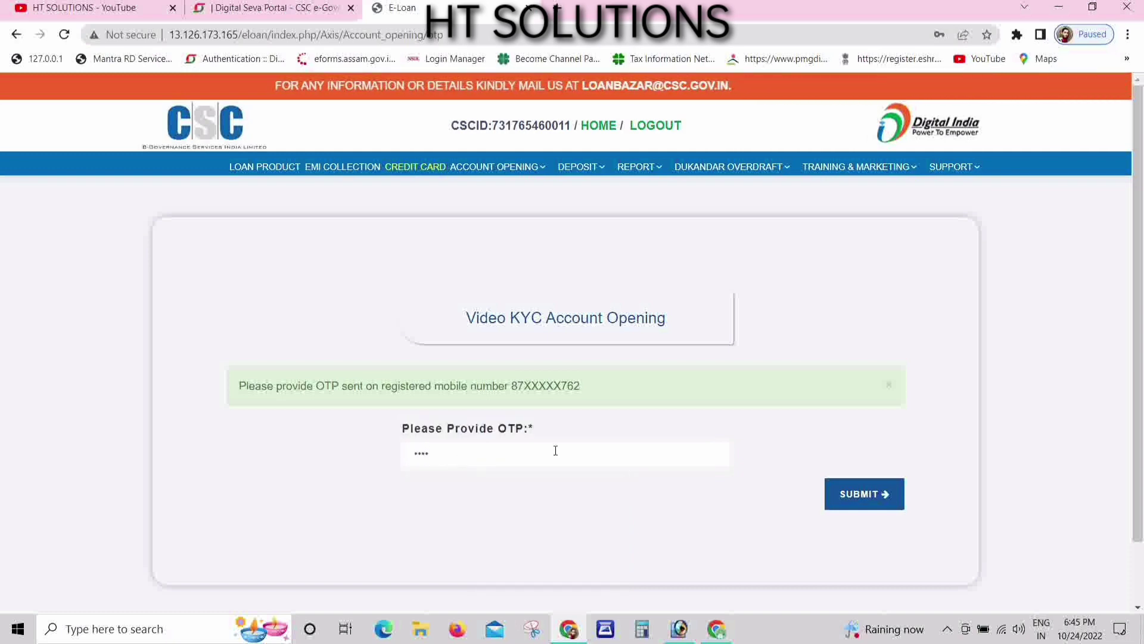
left_click(878, 507)
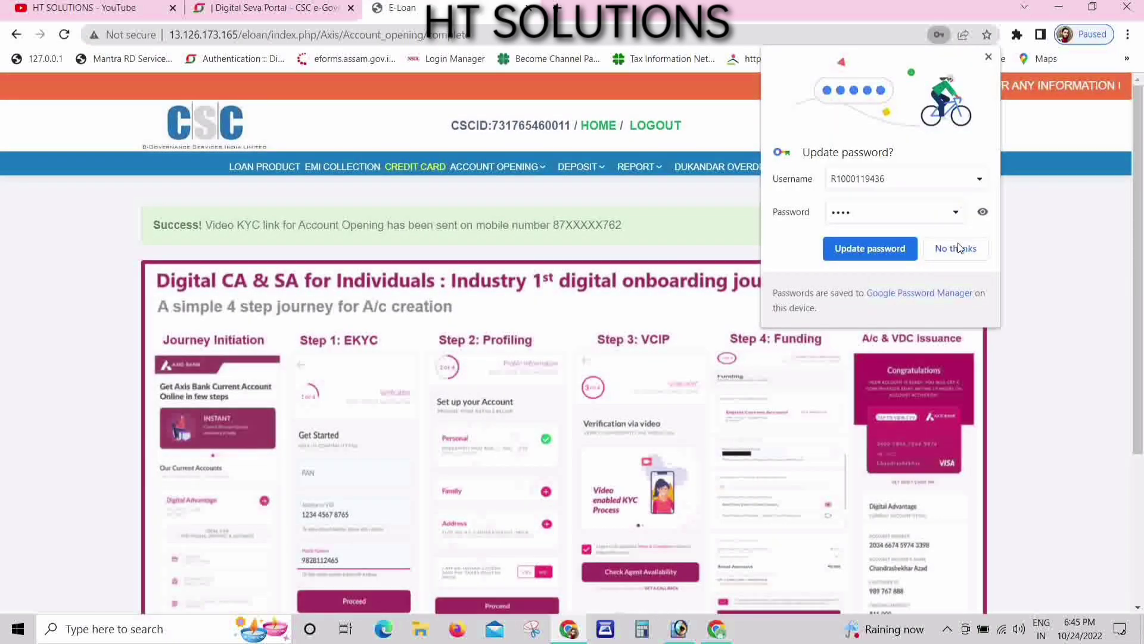
- Decline Chrome's password update and review the Video KYC link success page
left_click(956, 248)
scroll(202, 441, "down", 1)
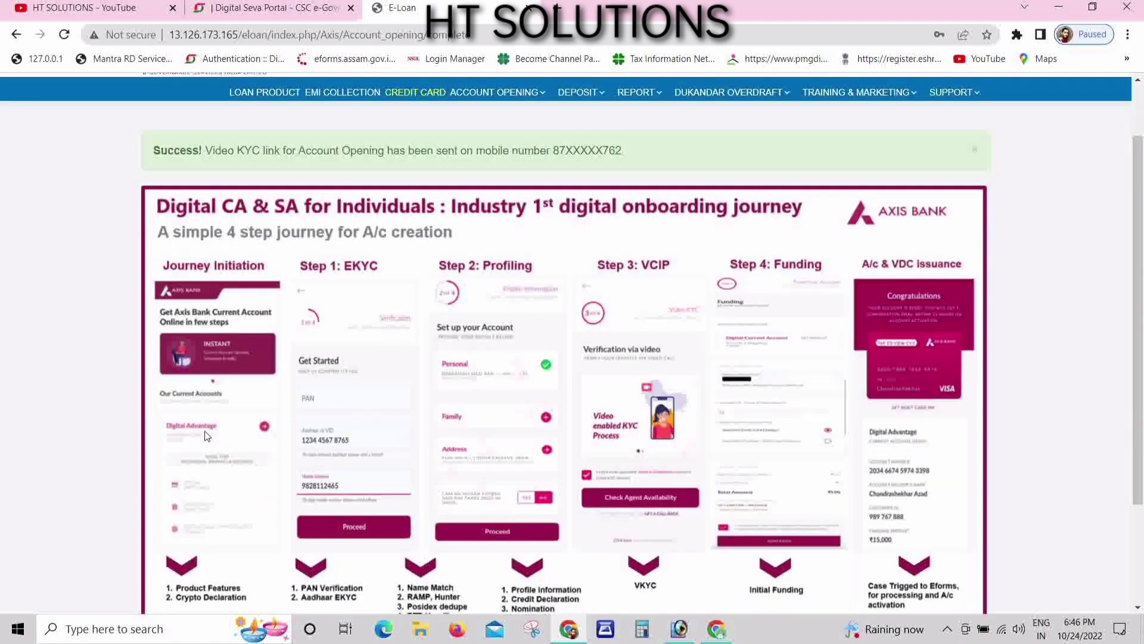
scroll(220, 336, "down", 1)
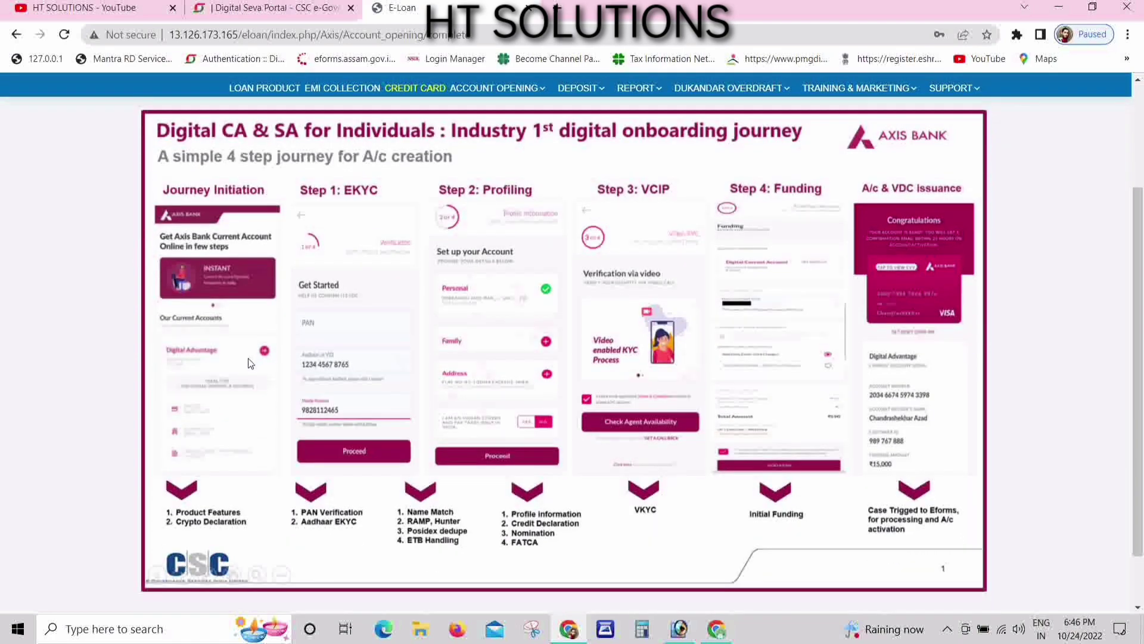
scroll(358, 363, "up", 1)
scroll(1139, 364, "down", 1)
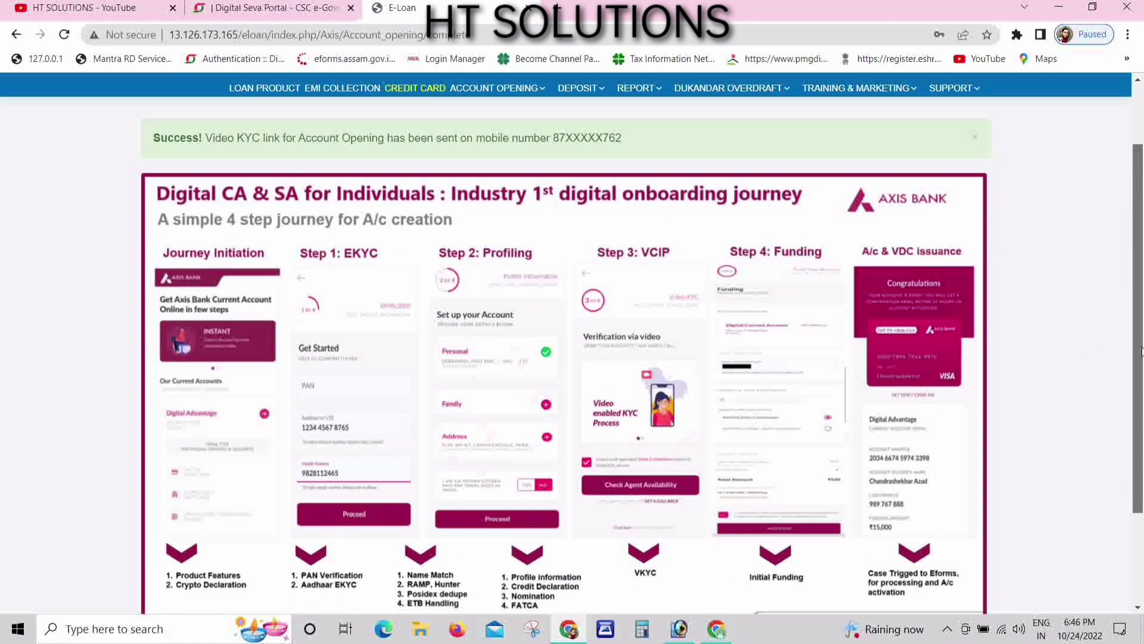
left_click_drag(1141, 373, 1141, 385)
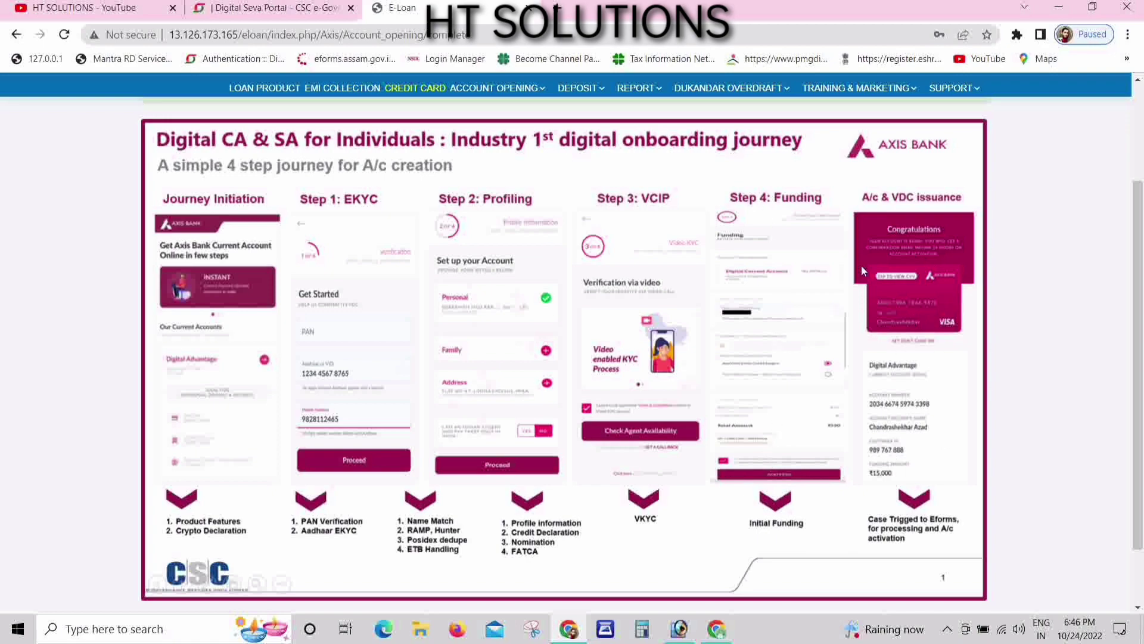
scroll(855, 357, "down", 1)
scroll(563, 298, "up", 1)
scroll(739, 369, "down", 1)
scroll(663, 496, "up", 3)
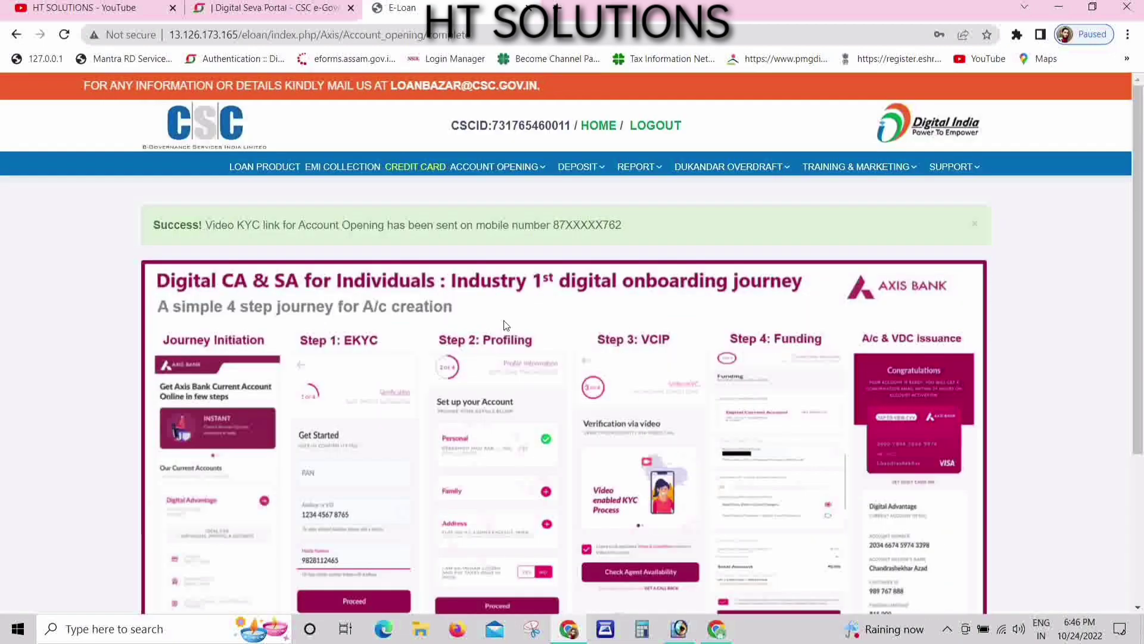
scroll(599, 362, "down", 2)
scroll(599, 367, "down", 1)
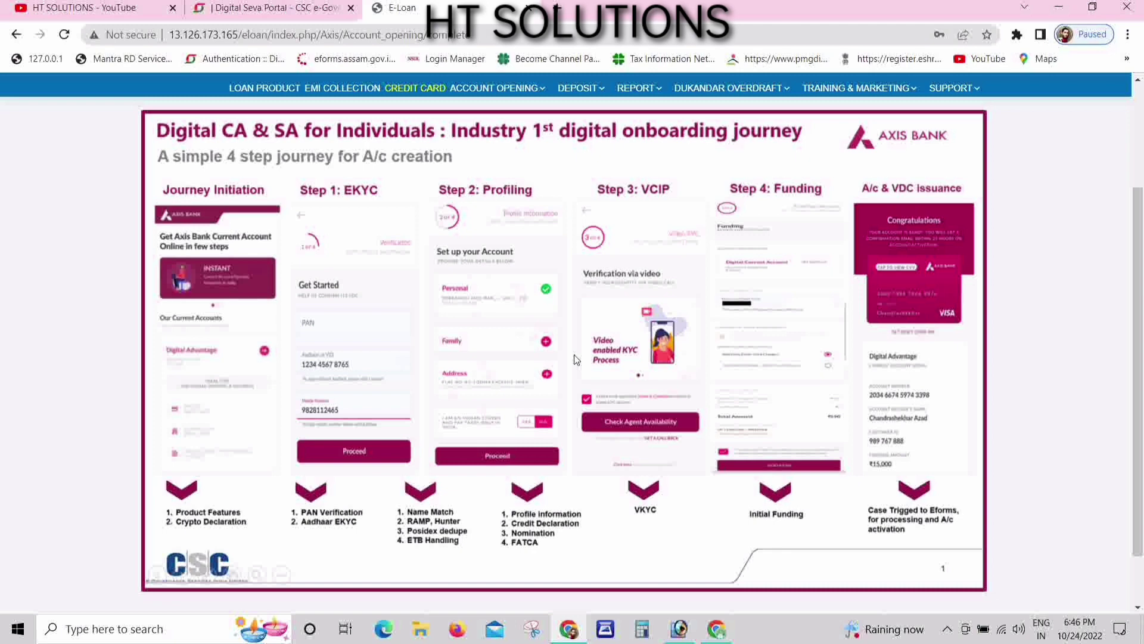
scroll(575, 358, "up", 1)
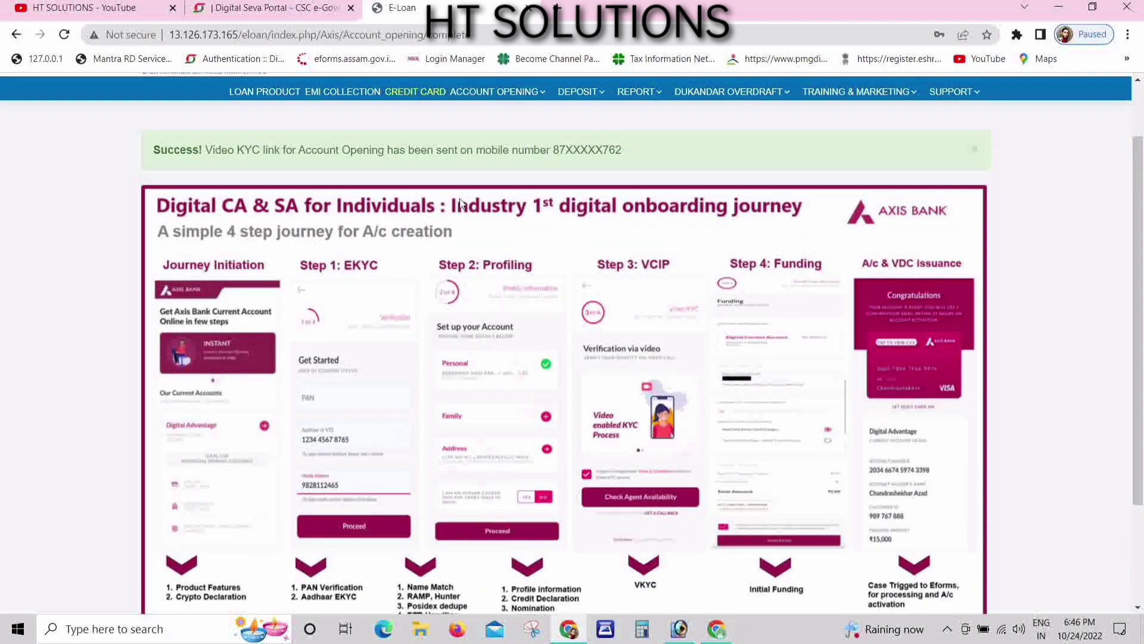
- Dismiss the Success banner and return to the E-Loan home page
left_click(975, 150)
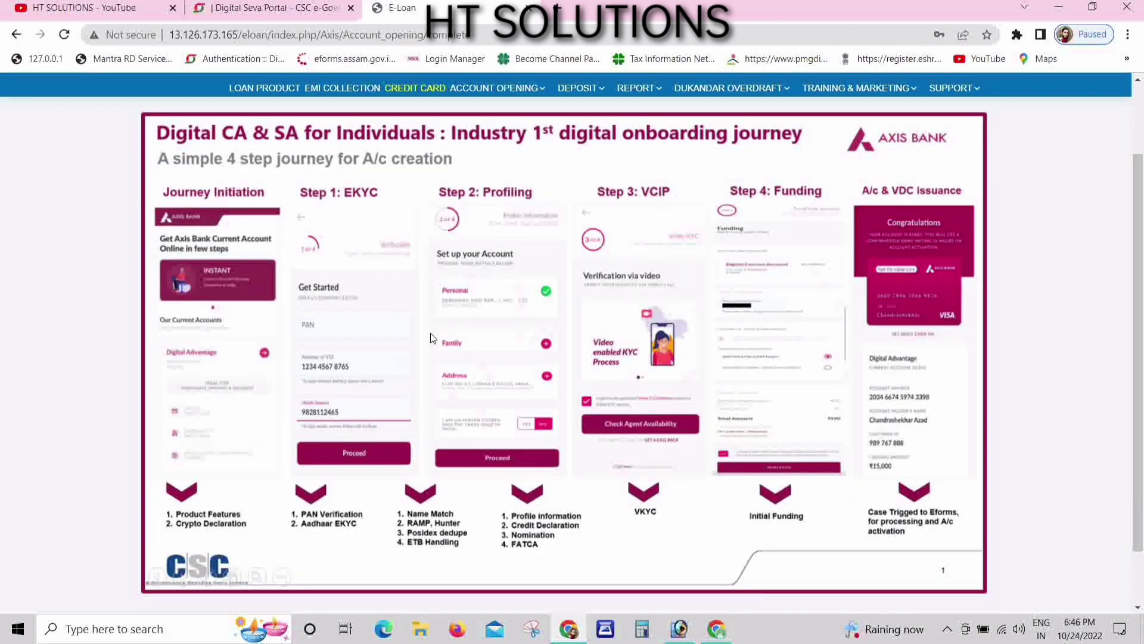
scroll(504, 255, "up", 3)
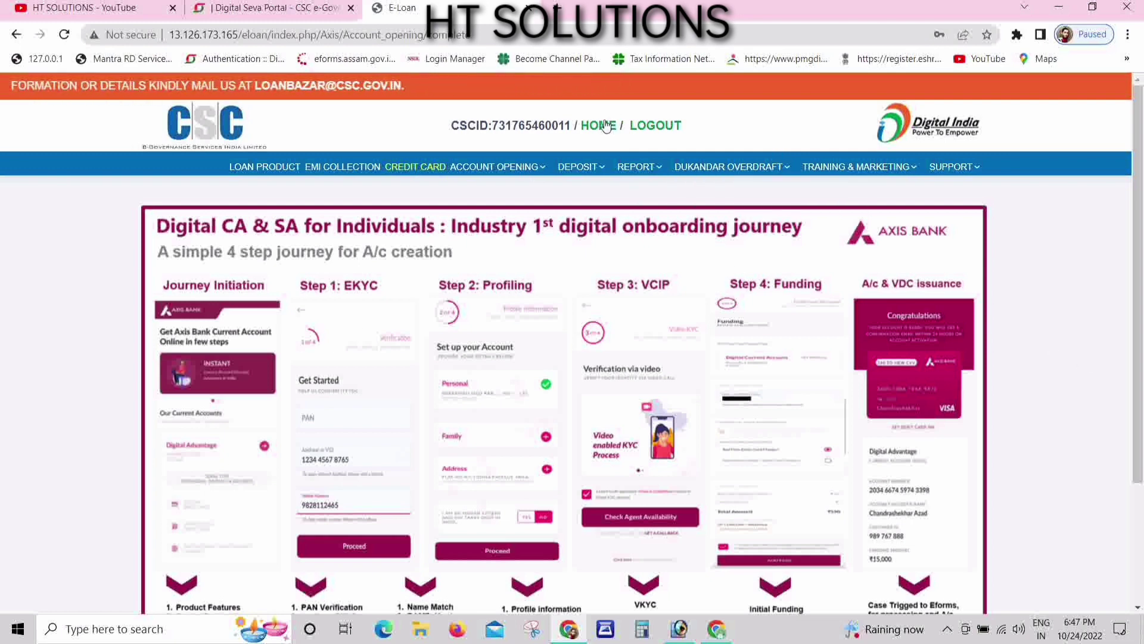
left_click(600, 230)
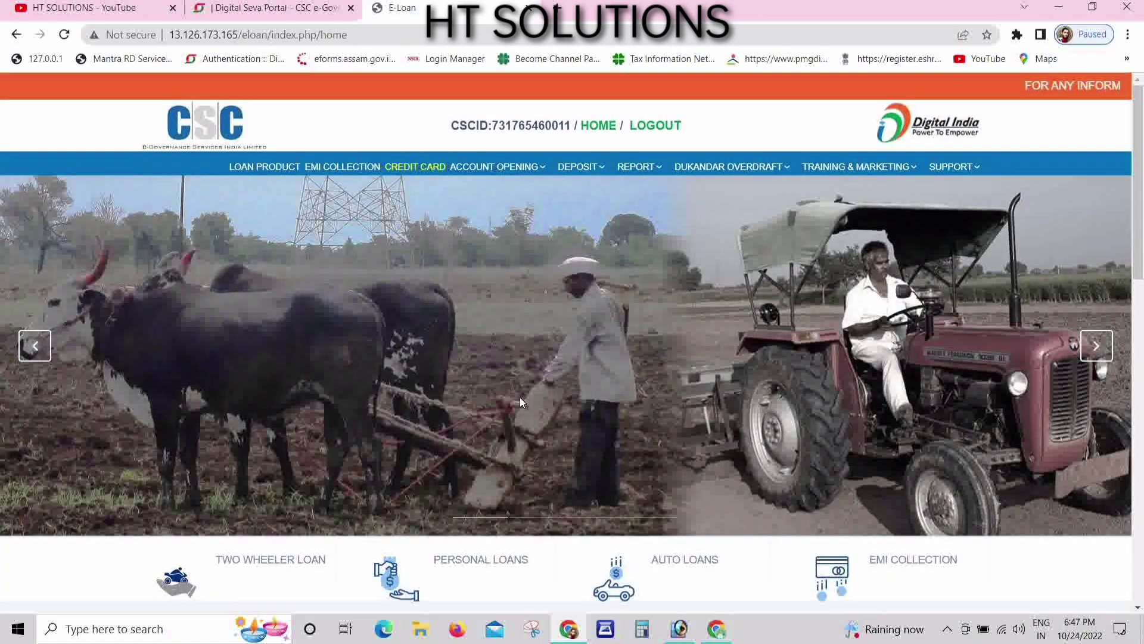
scroll(406, 420, "down", 7)
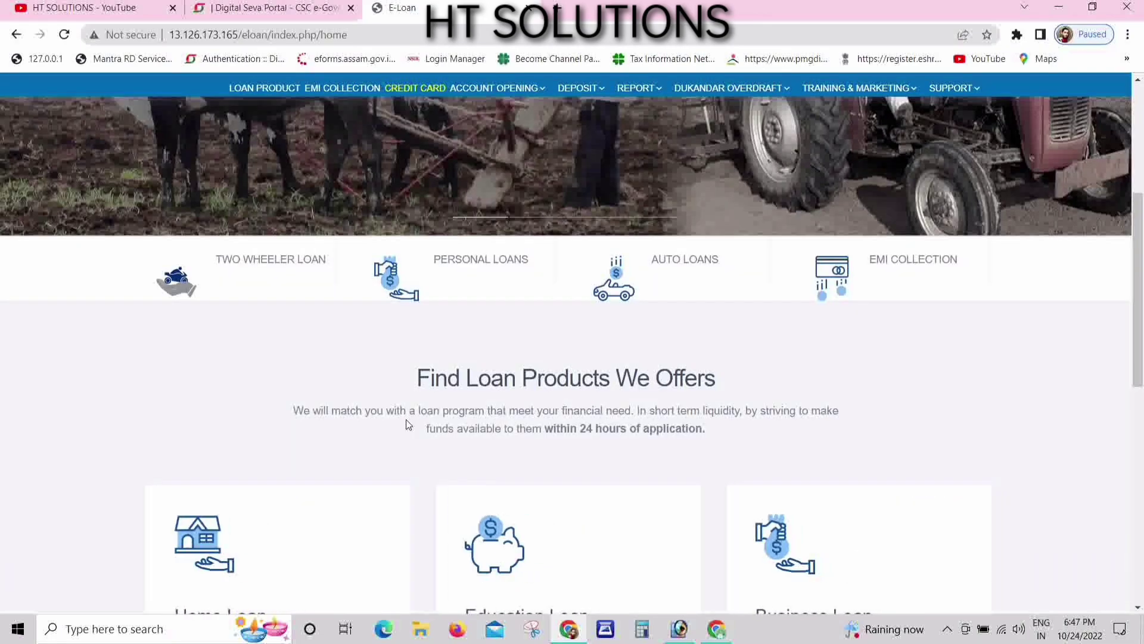
scroll(510, 395, "up", 7)
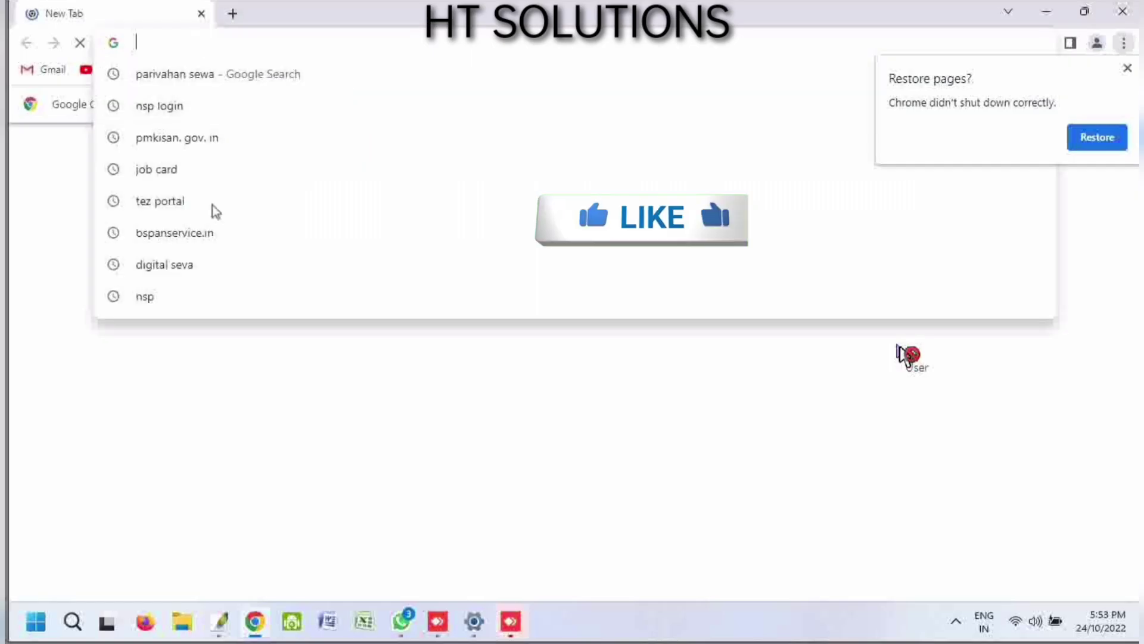
- Go to axis.figw.in/FiGateway/login.xhtml via the 'AXI' address bar suggestion
type("AX")
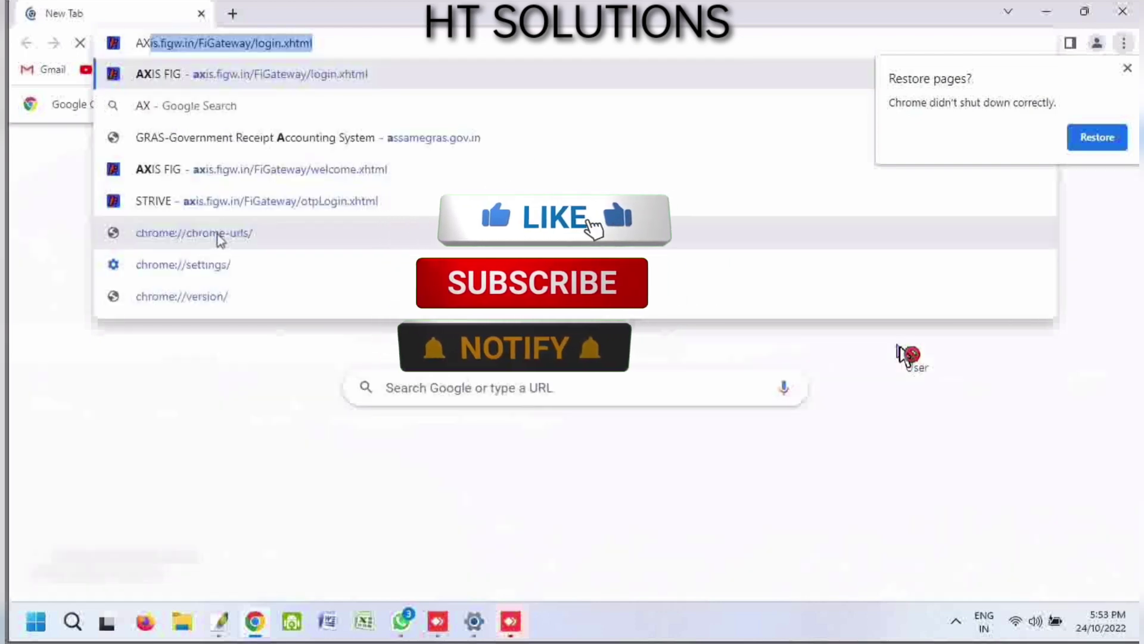
type("I")
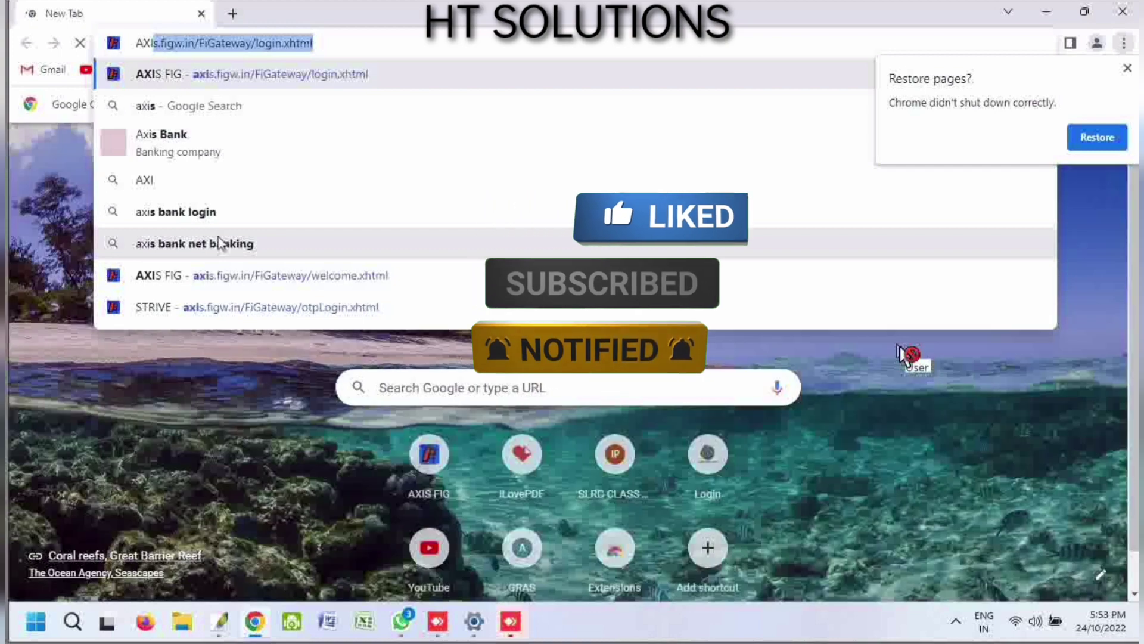
key("Return")
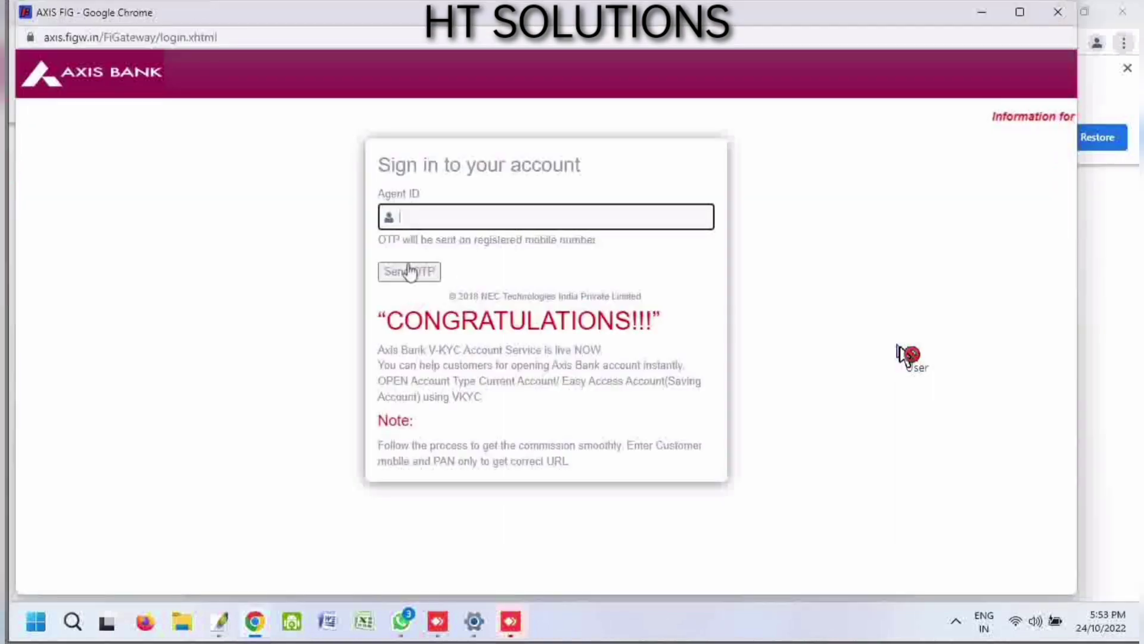
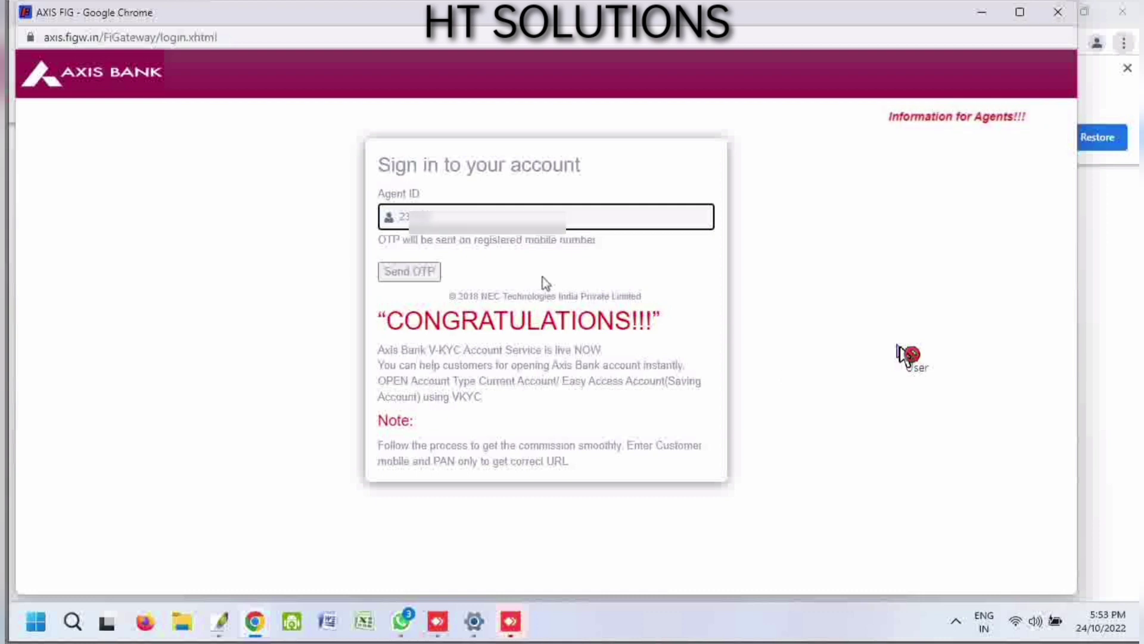
- Enter the agent ID, request a login OTP, and verify it to reach fingerprint scanning
left_click(603, 388)
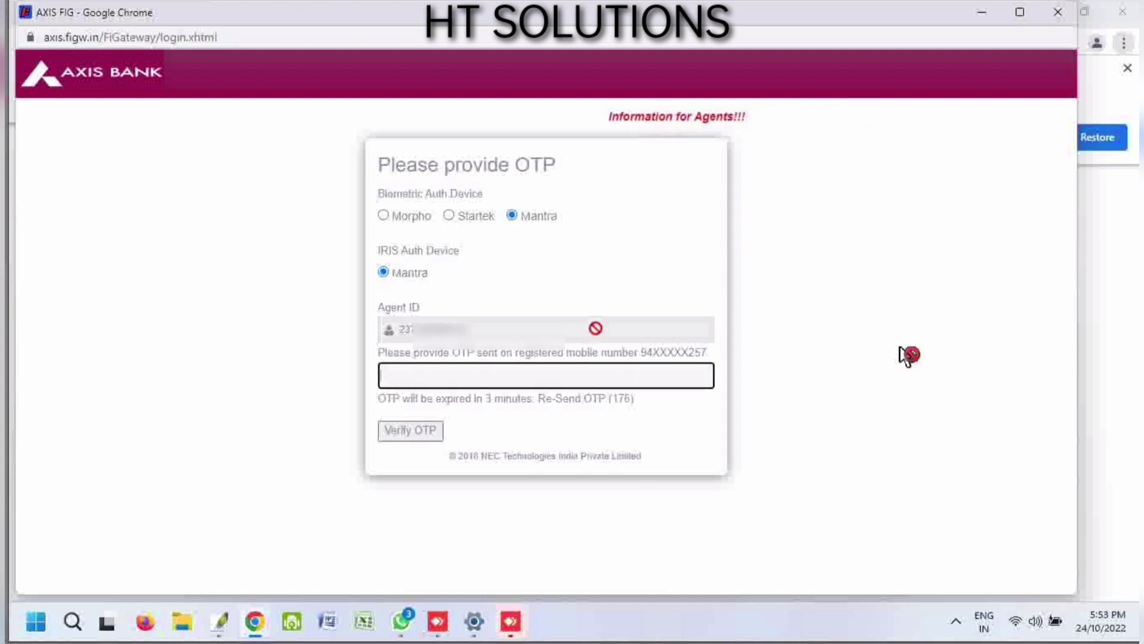
type("******")
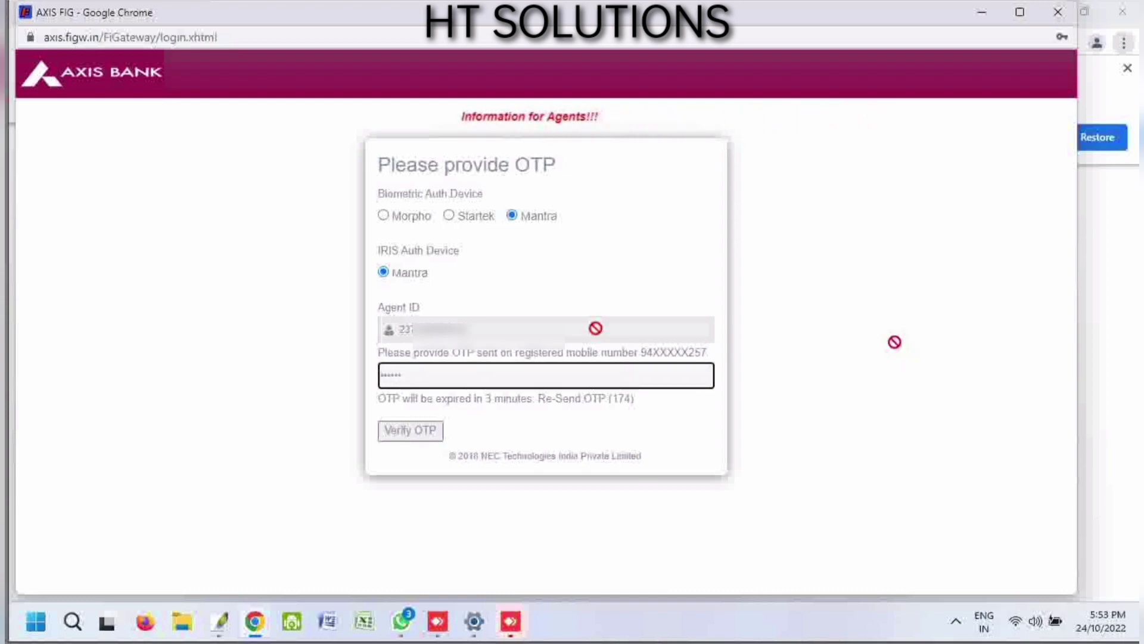
key("Return")
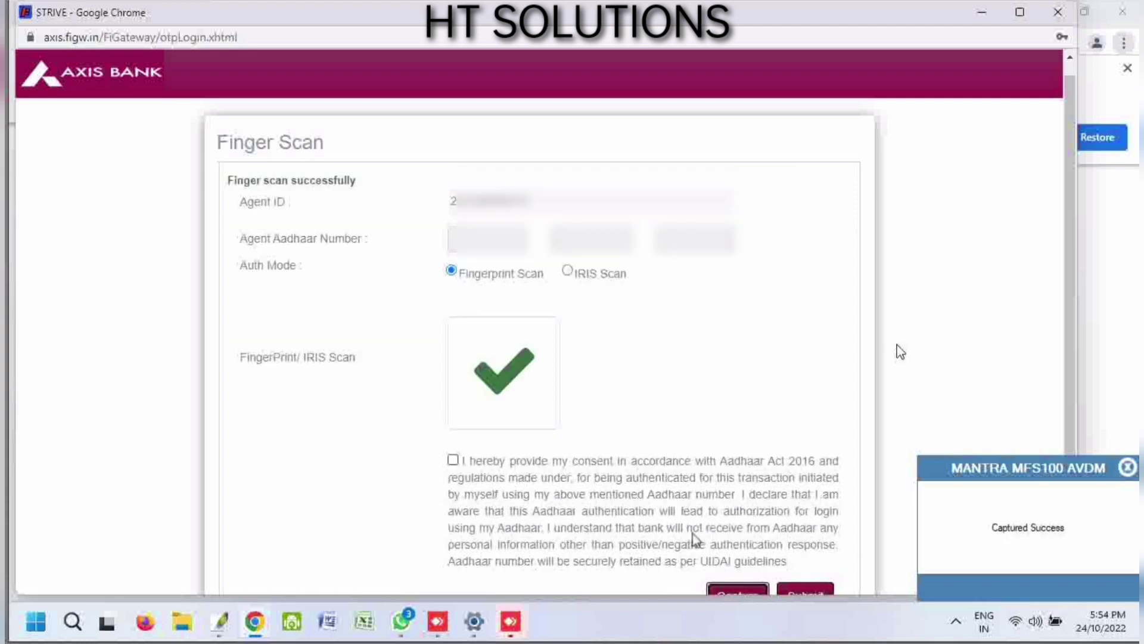
- Tick the Aadhaar consent checkbox and submit the fingerprint on the Finger Scan page
left_click(453, 459)
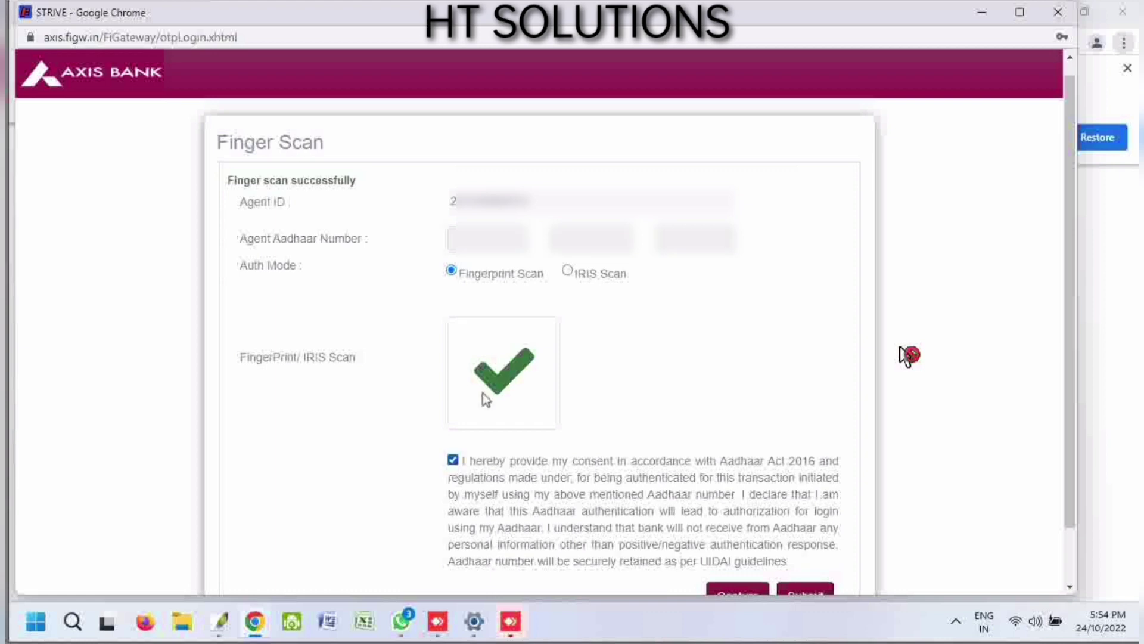
left_click(477, 242)
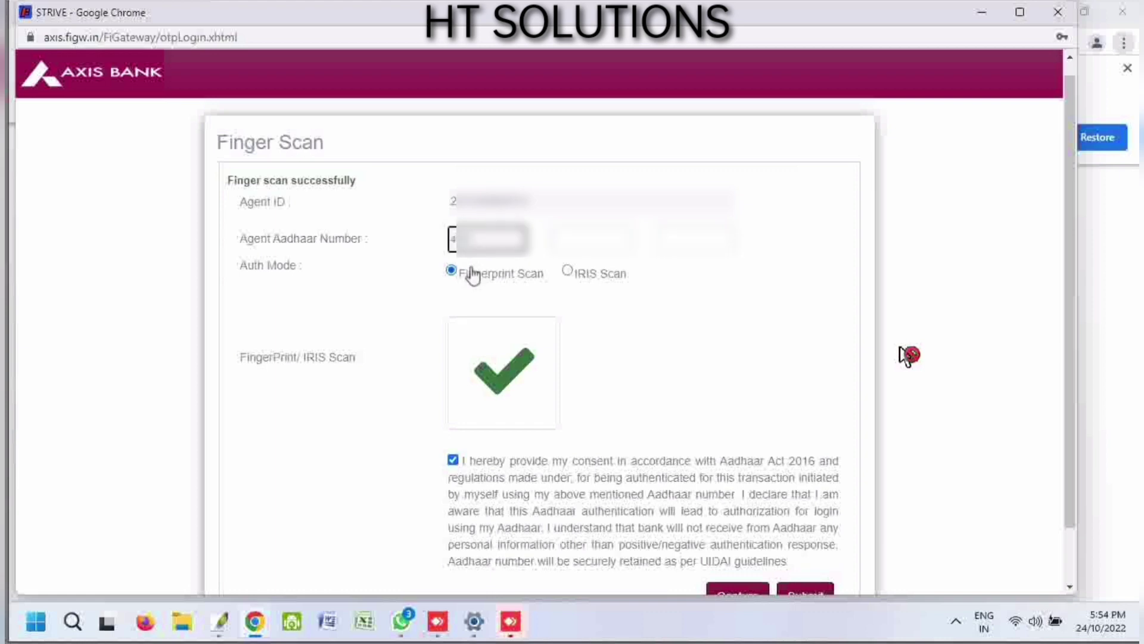
left_click(909, 355)
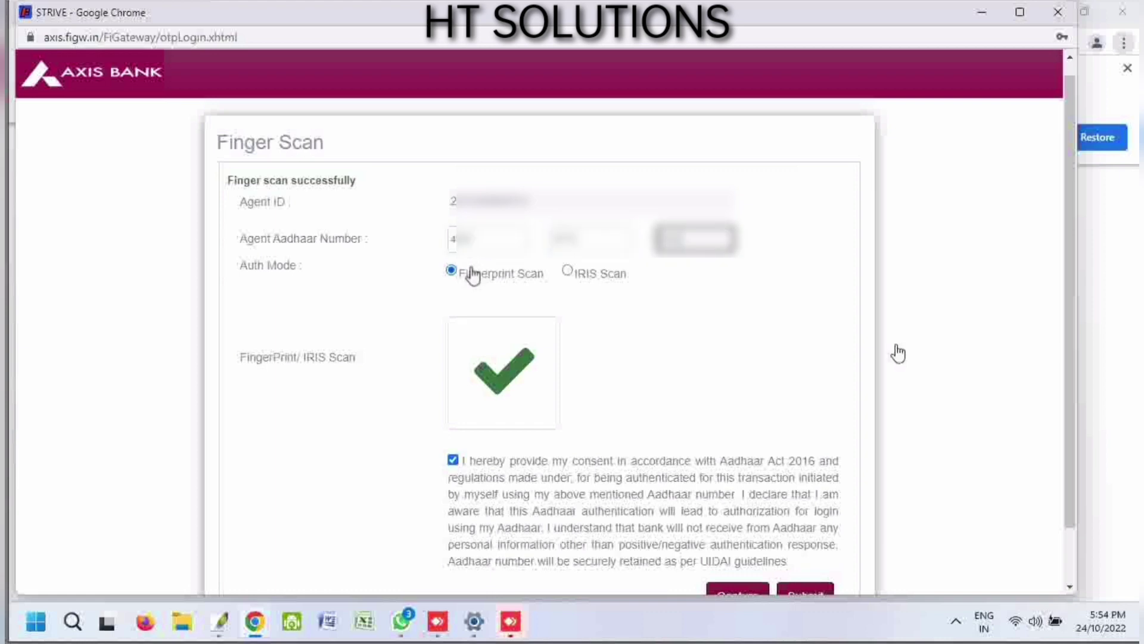
scroll(615, 314, "down", 1)
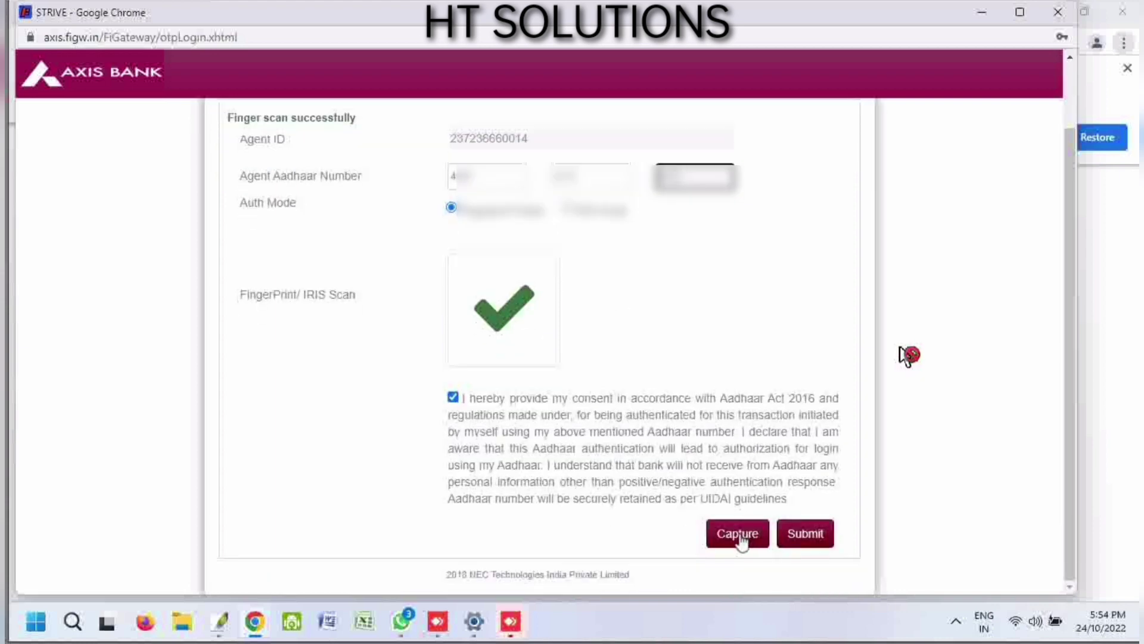
left_click(802, 539)
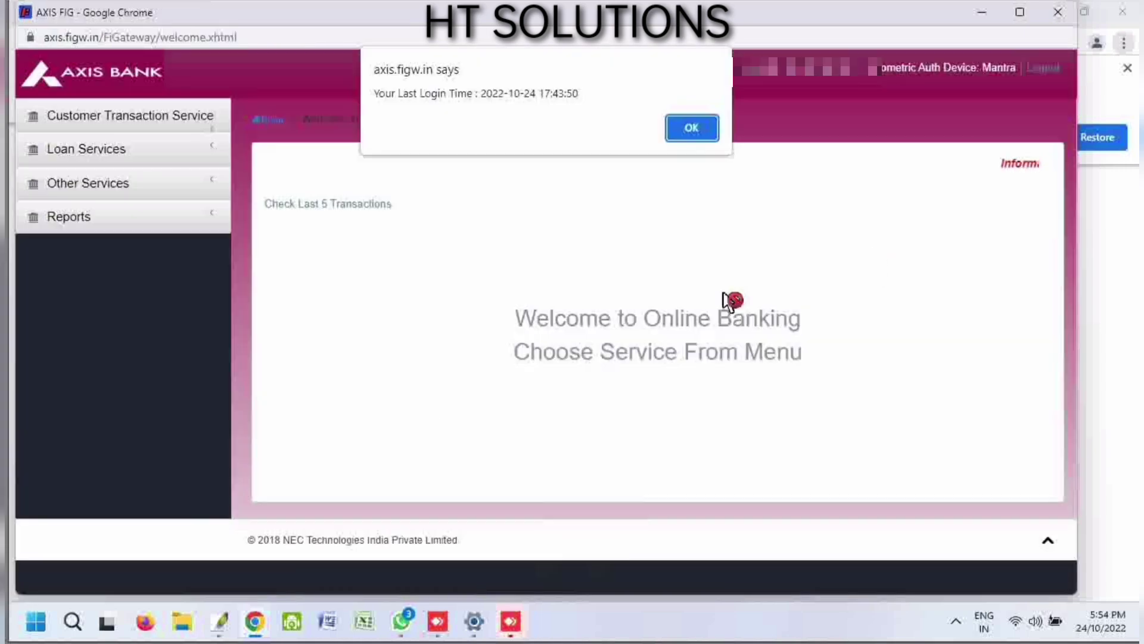
- Close the BC current account notice with OK and open Other Services in the left menu
left_click(691, 130)
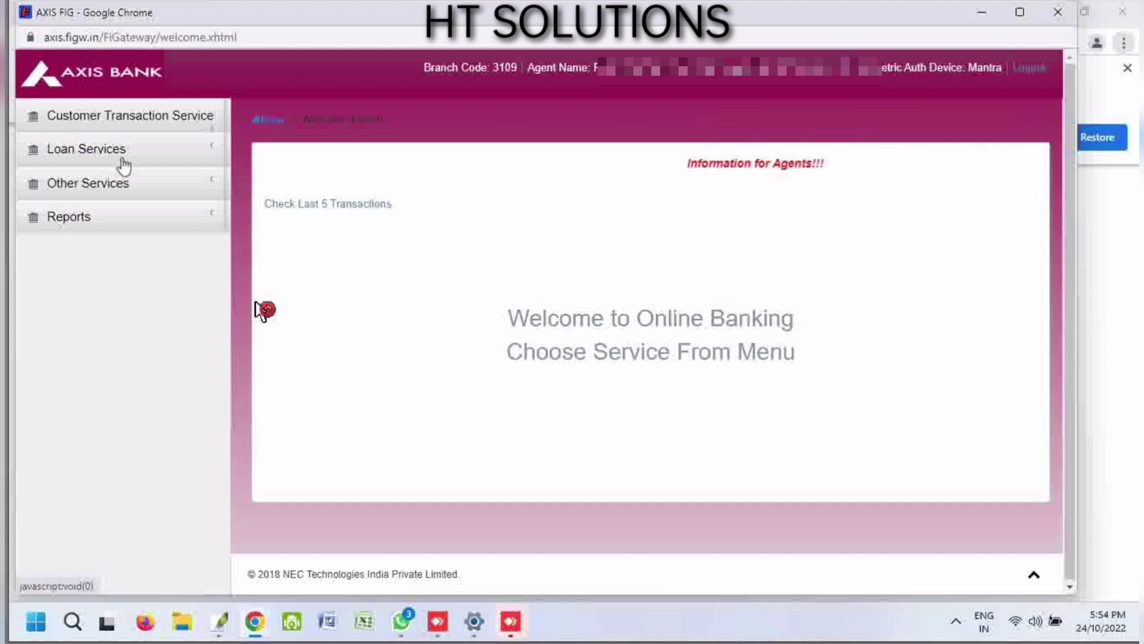
left_click(103, 196)
- Open the Video KYC Account Opening form, dismiss the features popup, and enter the customer's full name
left_click(118, 213)
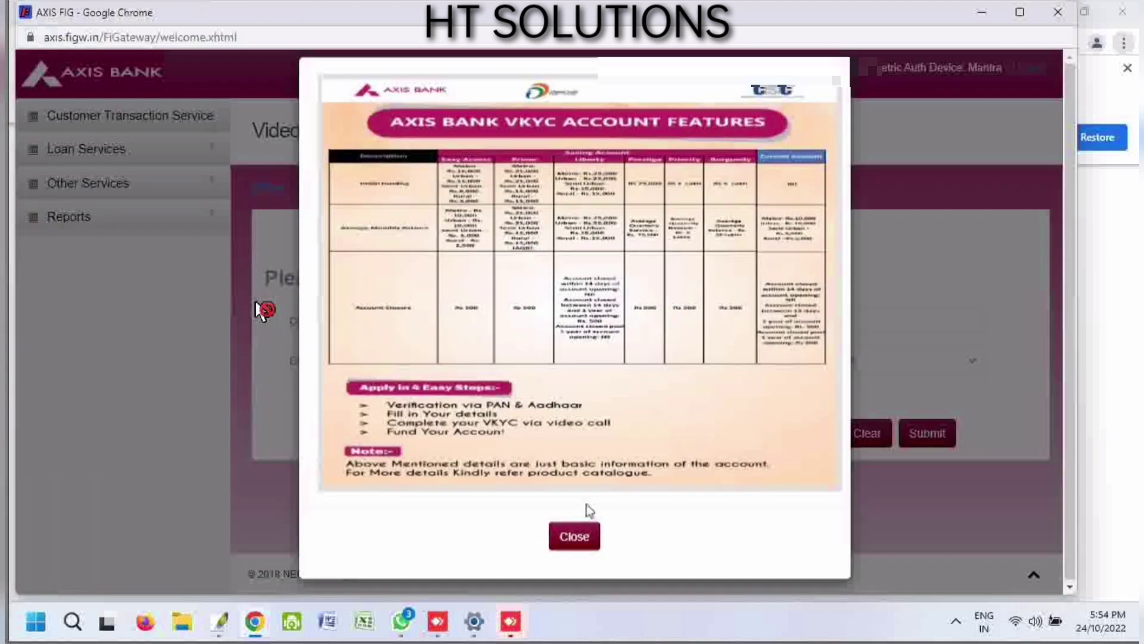
left_click(573, 533)
left_click(527, 324)
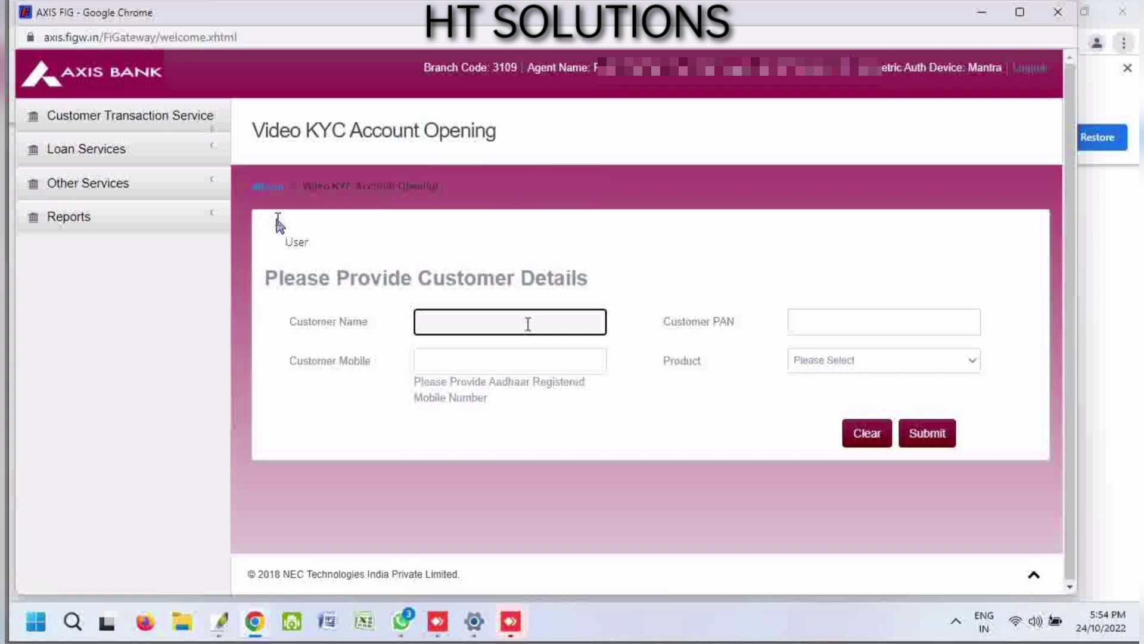
type("[name, pixelated]")
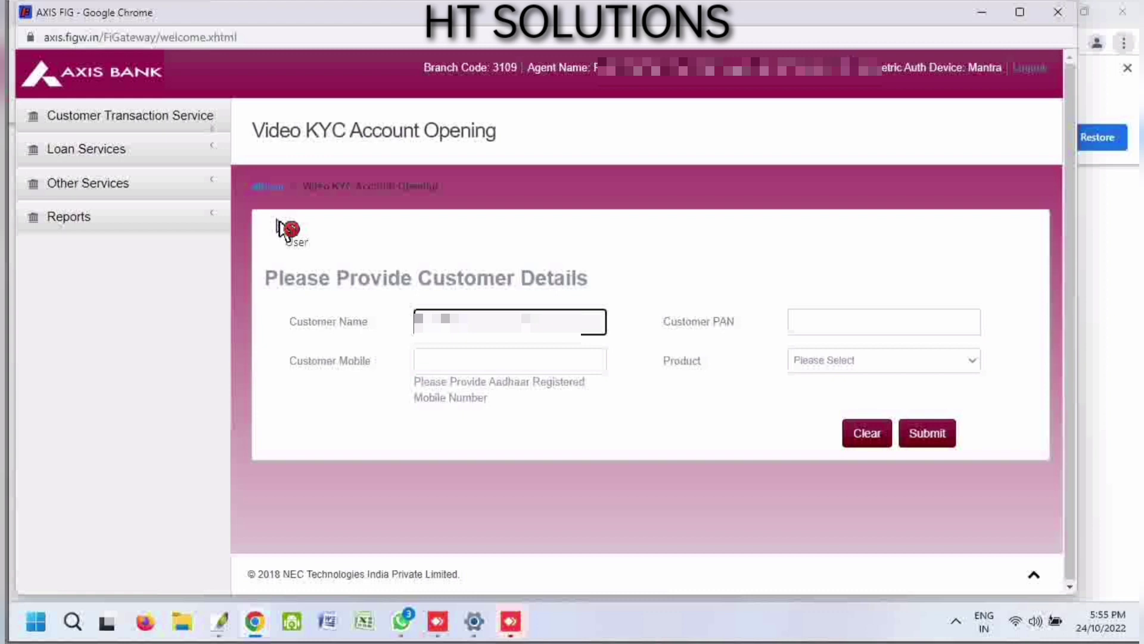
type("[name continued, pixelated]")
- Enter the customer's PAN and mobile number, and choose Saving Account as the product
left_click(803, 326)
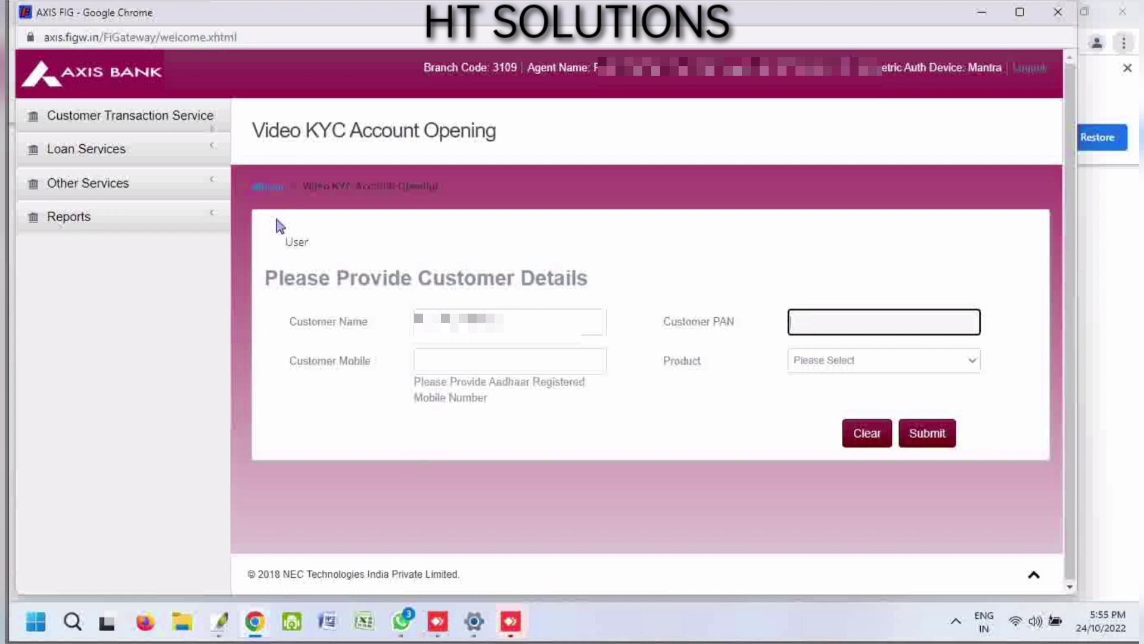
type("B")
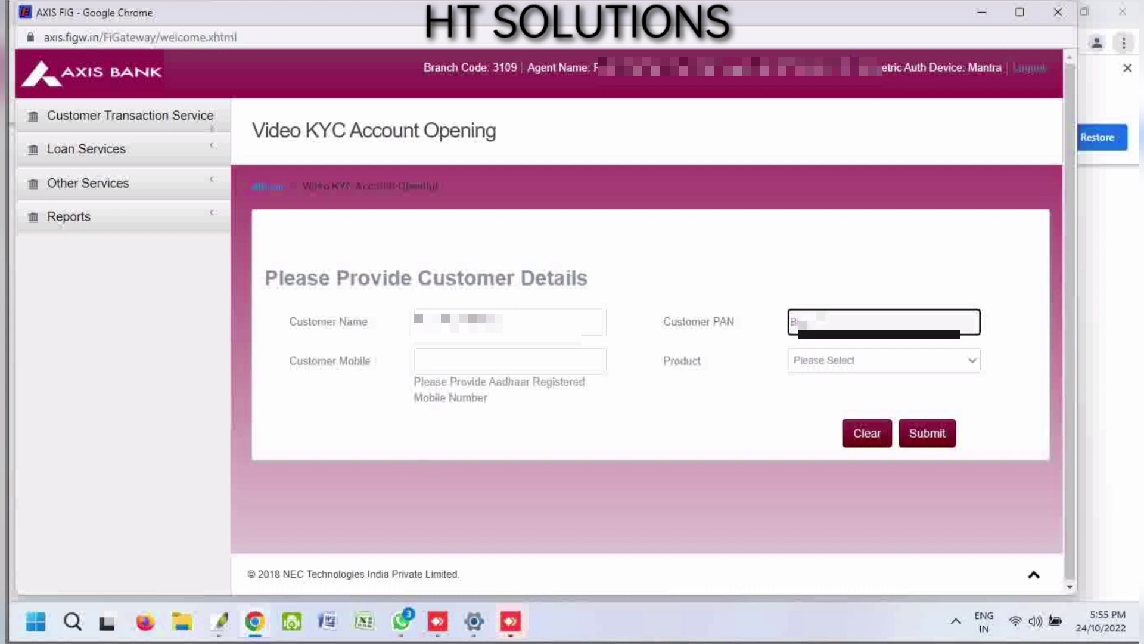
type("PAA")
left_click(540, 373)
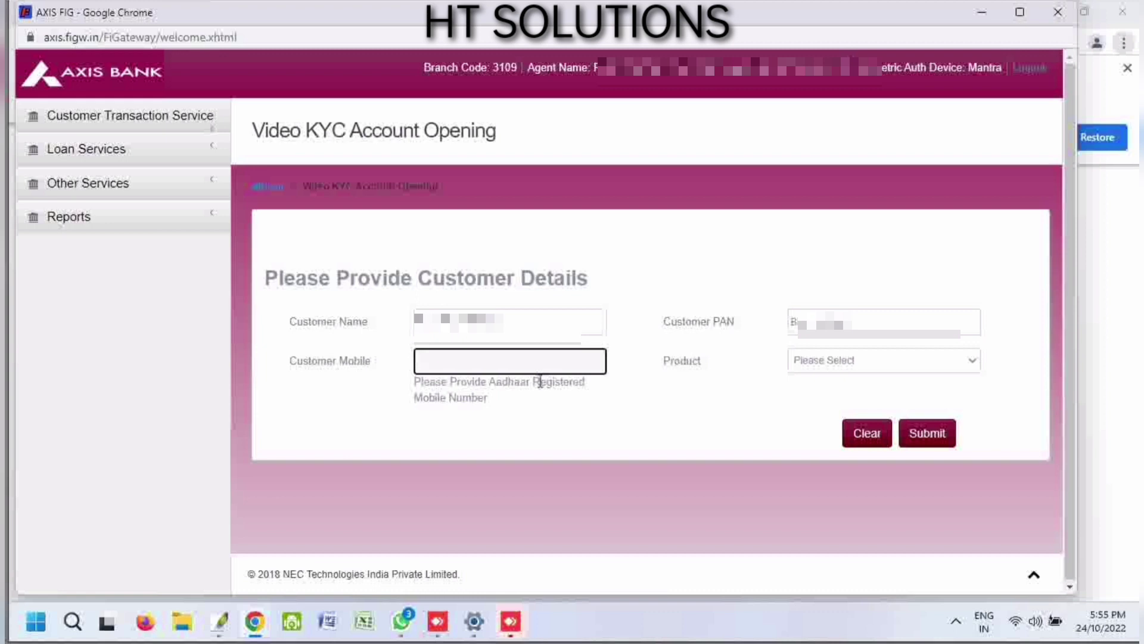
type("6")
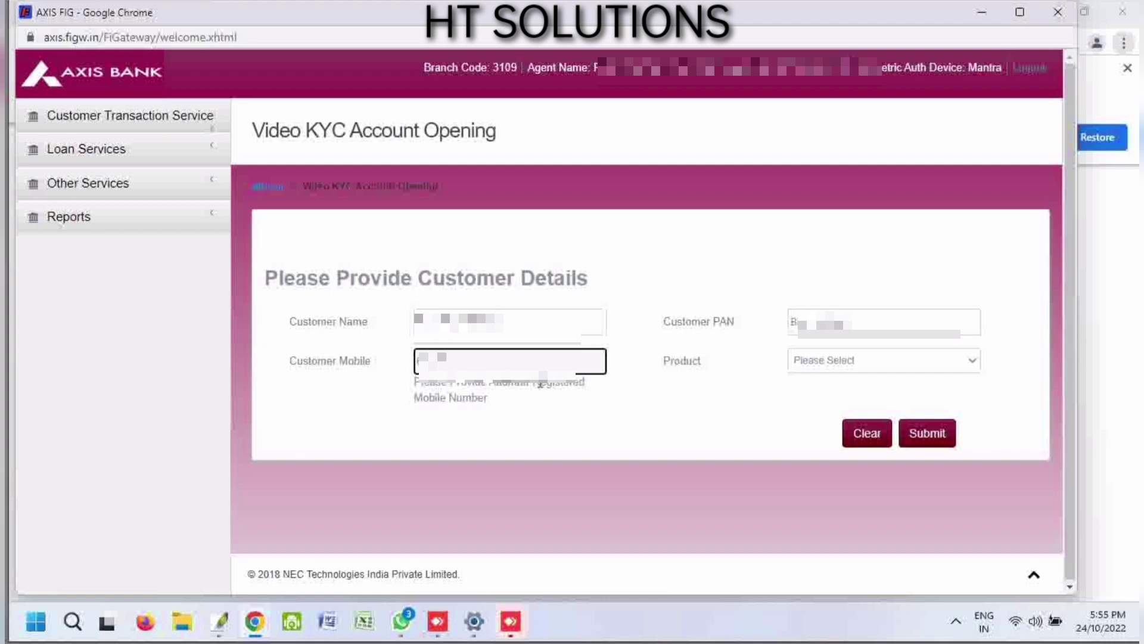
type("9876")
left_click(849, 368)
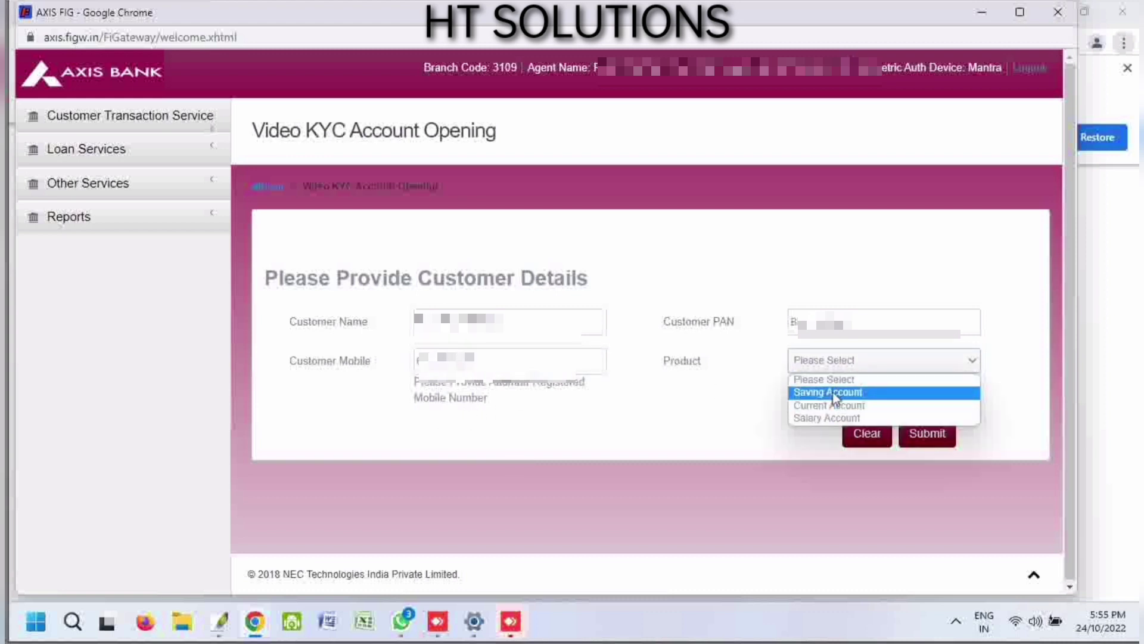
left_click(834, 394)
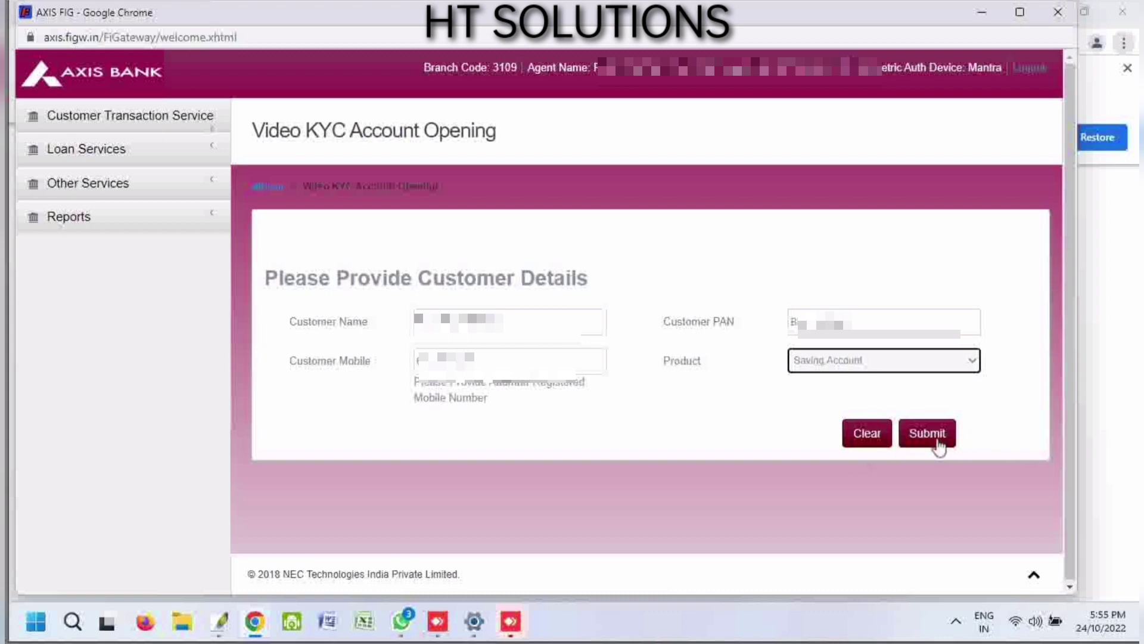
- Submit and confirm the customer details to trigger the OTP, then start entering the OTP
left_click(927, 433)
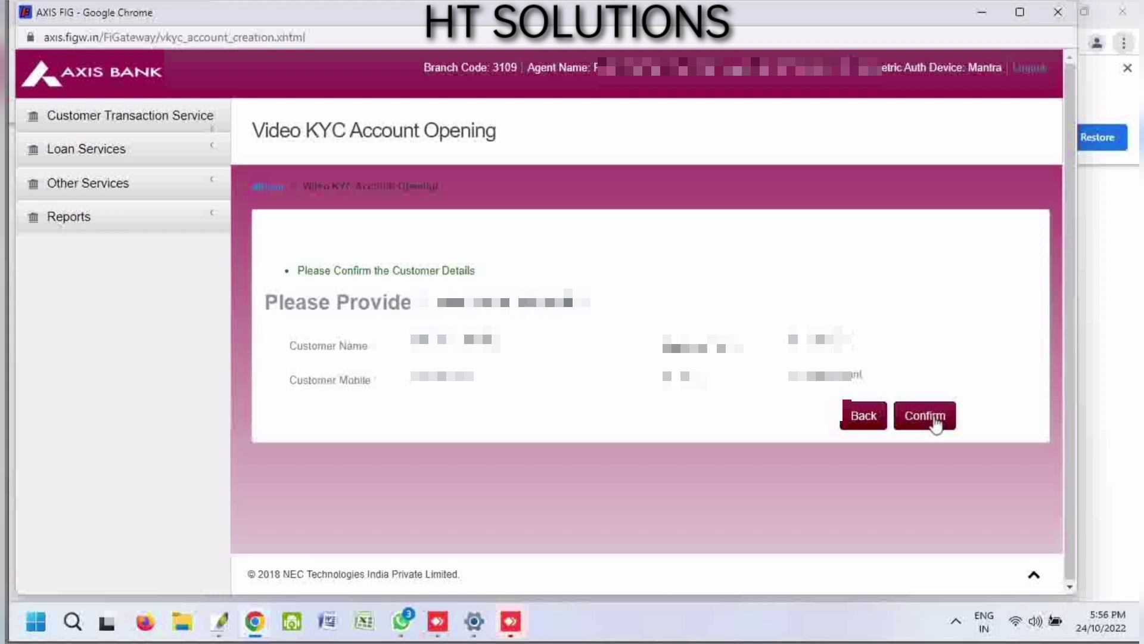
left_click(941, 422)
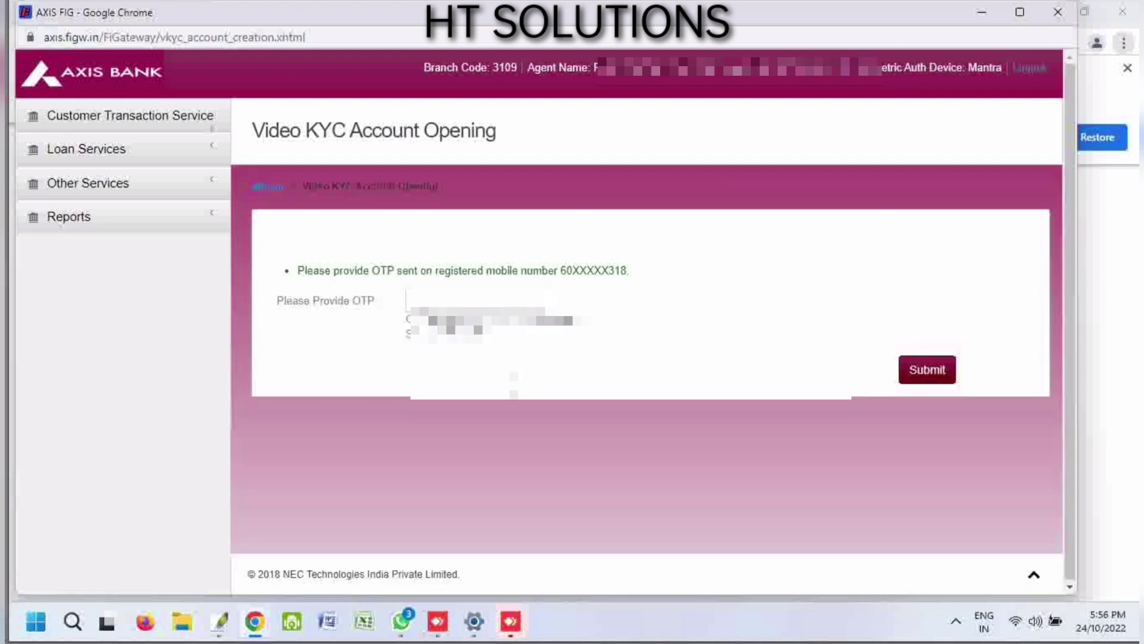
left_click(470, 303)
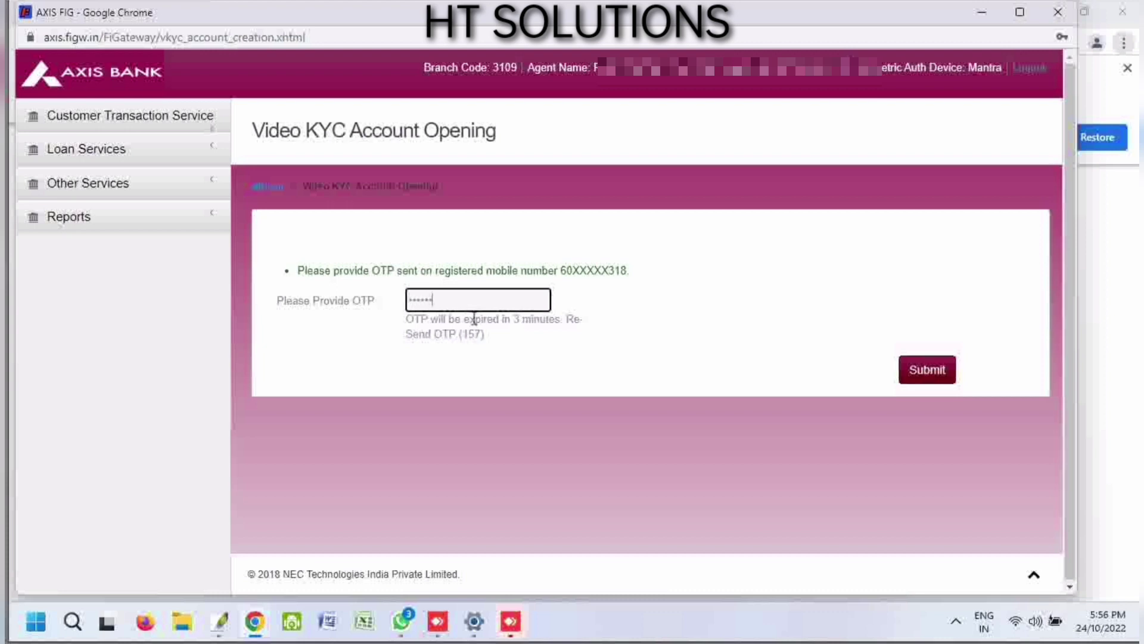
- Verify the OTP to send the Video KYC link, and maximize the browser to read the success message
left_click(920, 375)
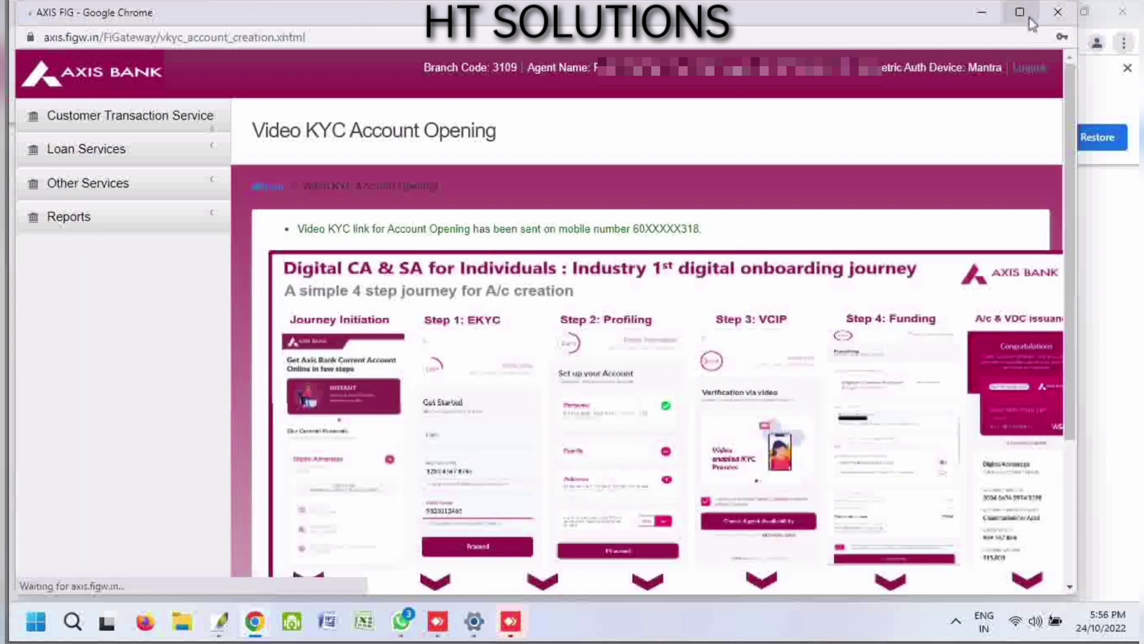
mouse_move(1030, 18)
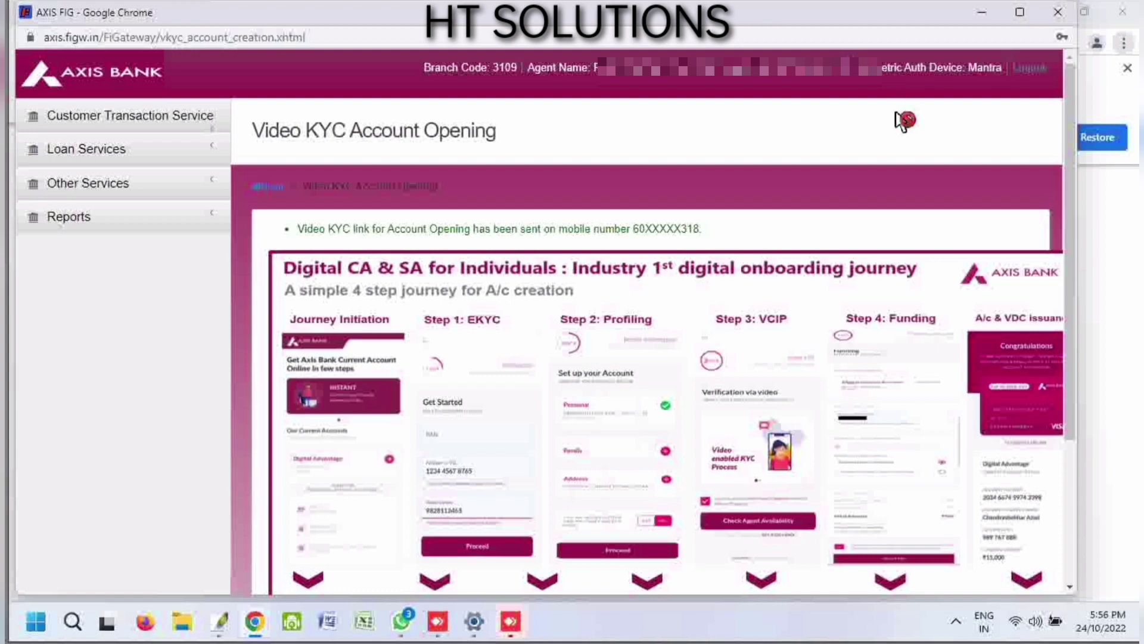
left_click(1020, 16)
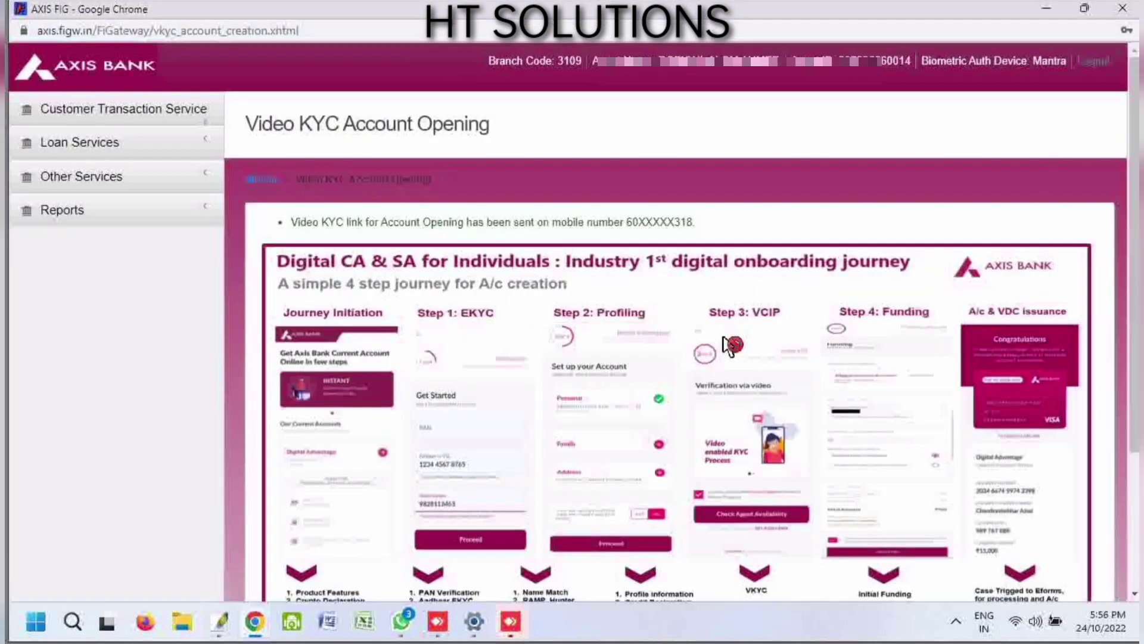
scroll(817, 413, "down", 3)
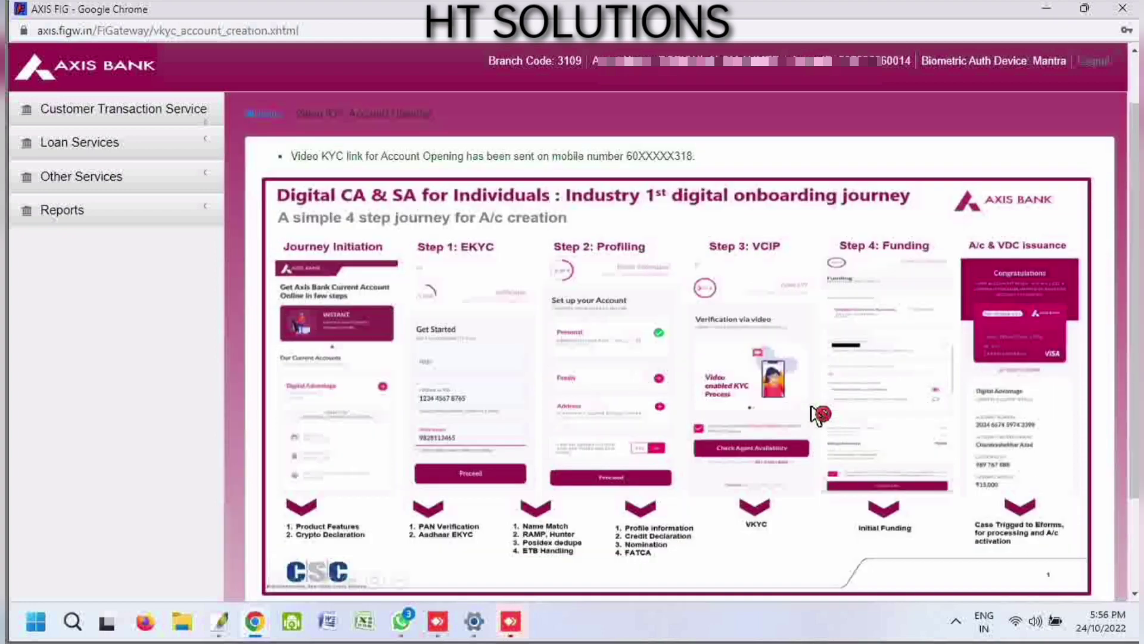
scroll(709, 415, "up", 1)
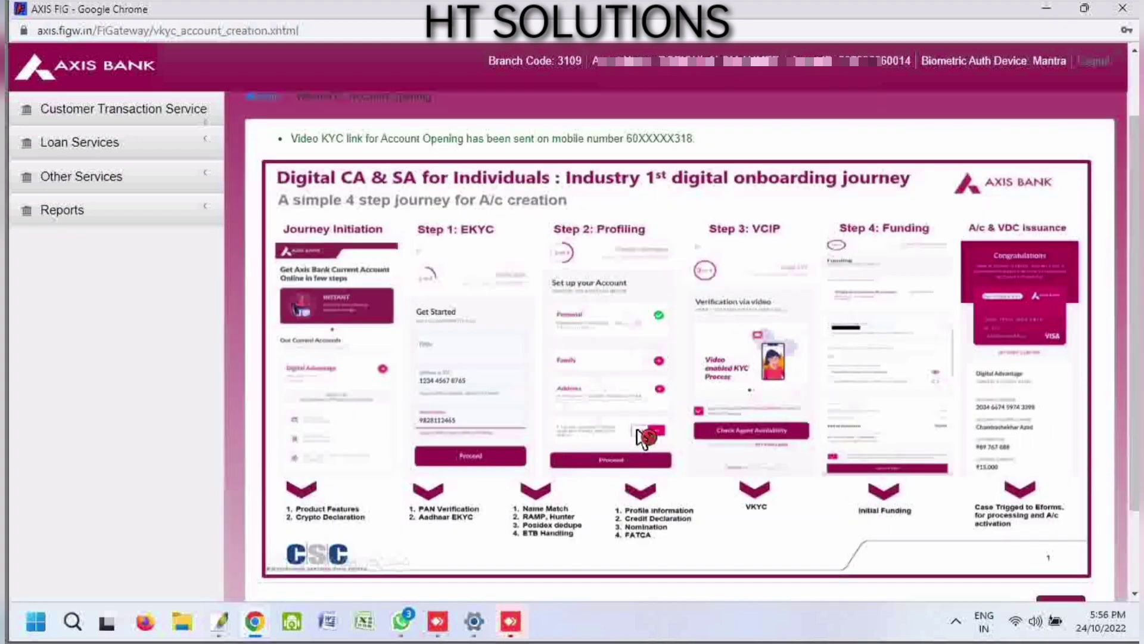